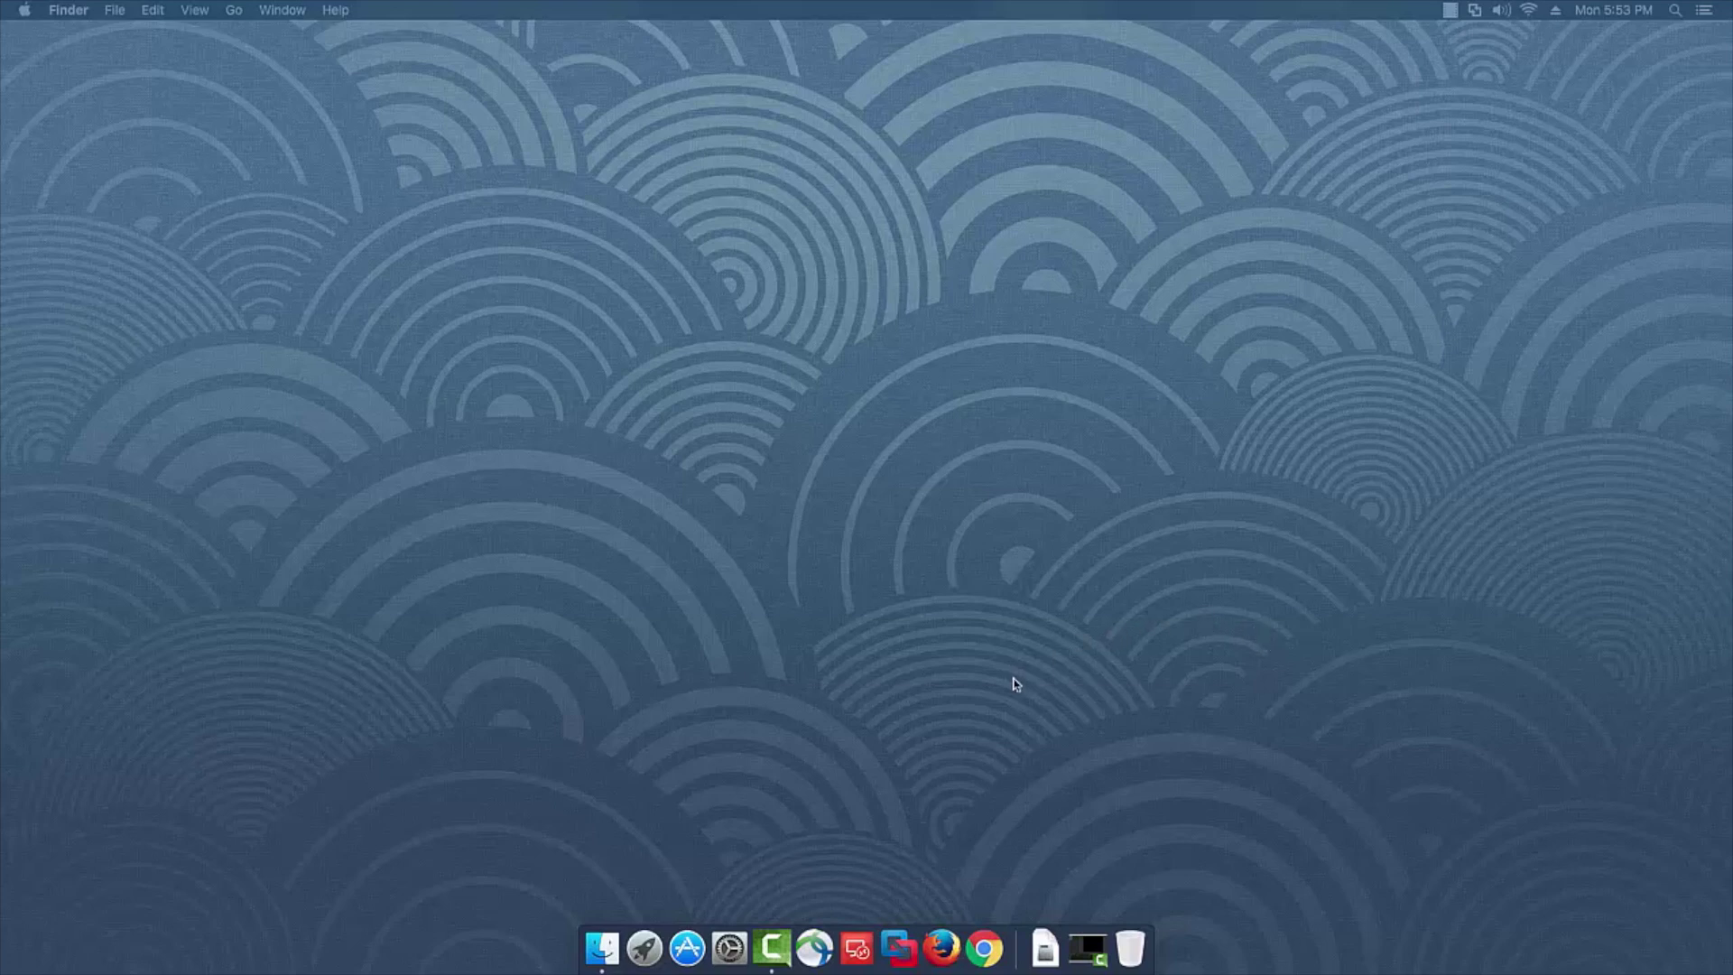
{"action": "left_click", "coordinate": [942, 952]}
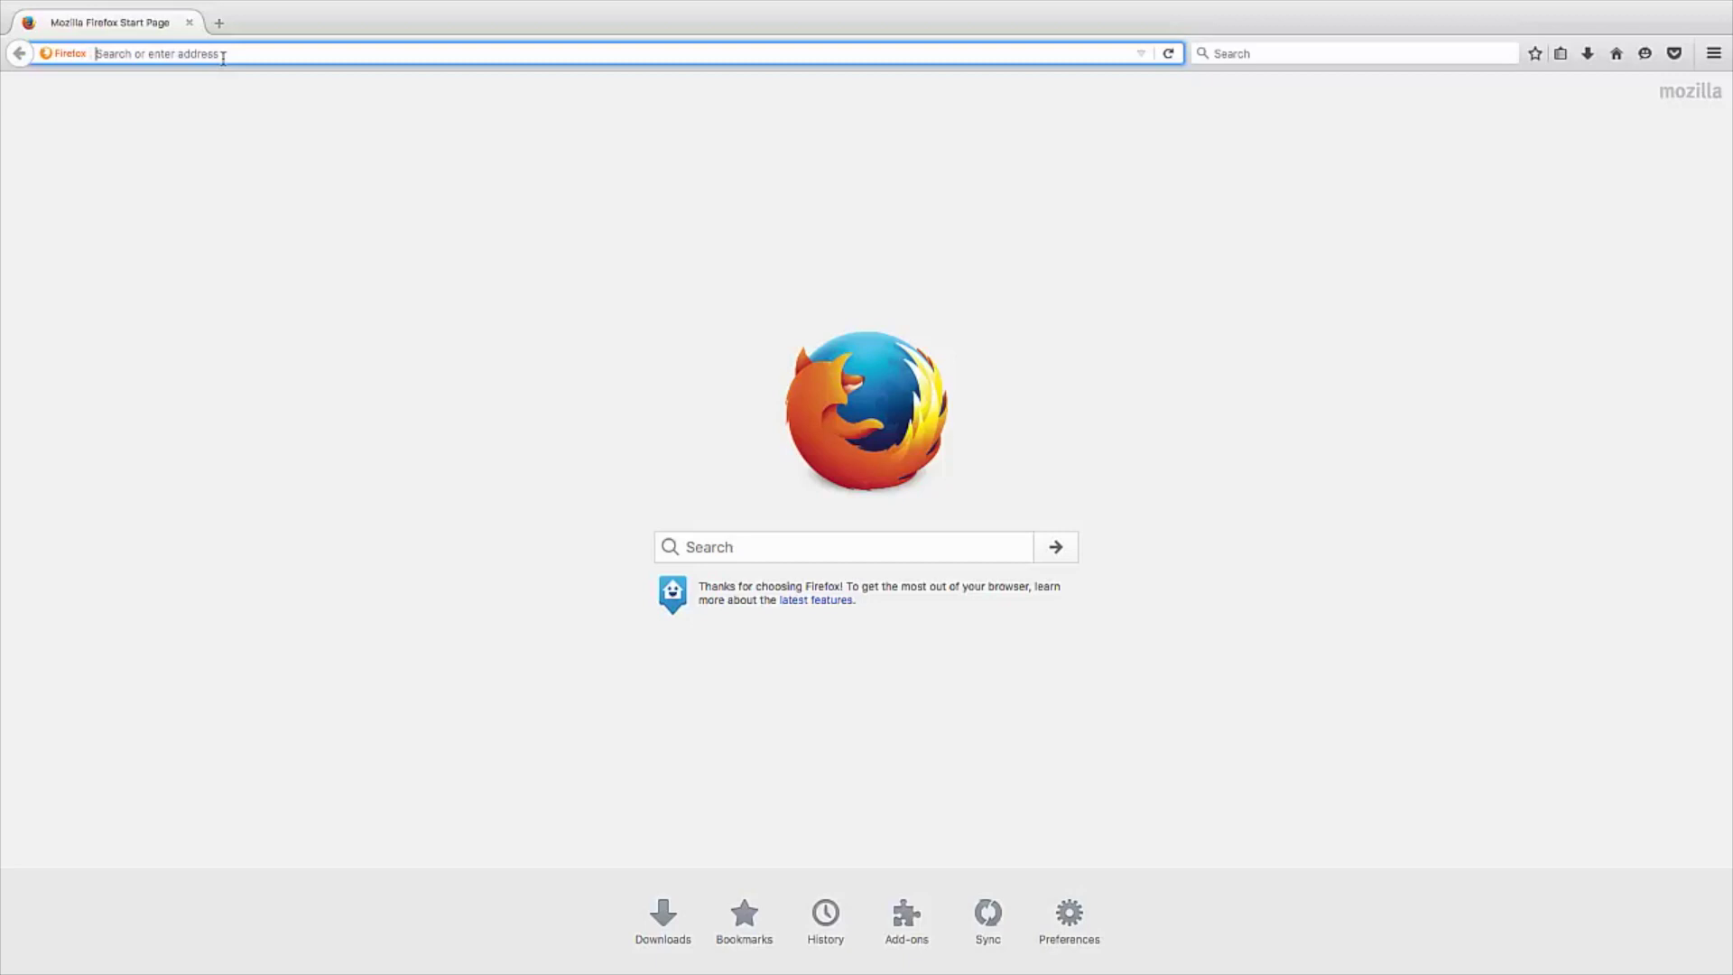
{"action": "type", "text": "htt"}
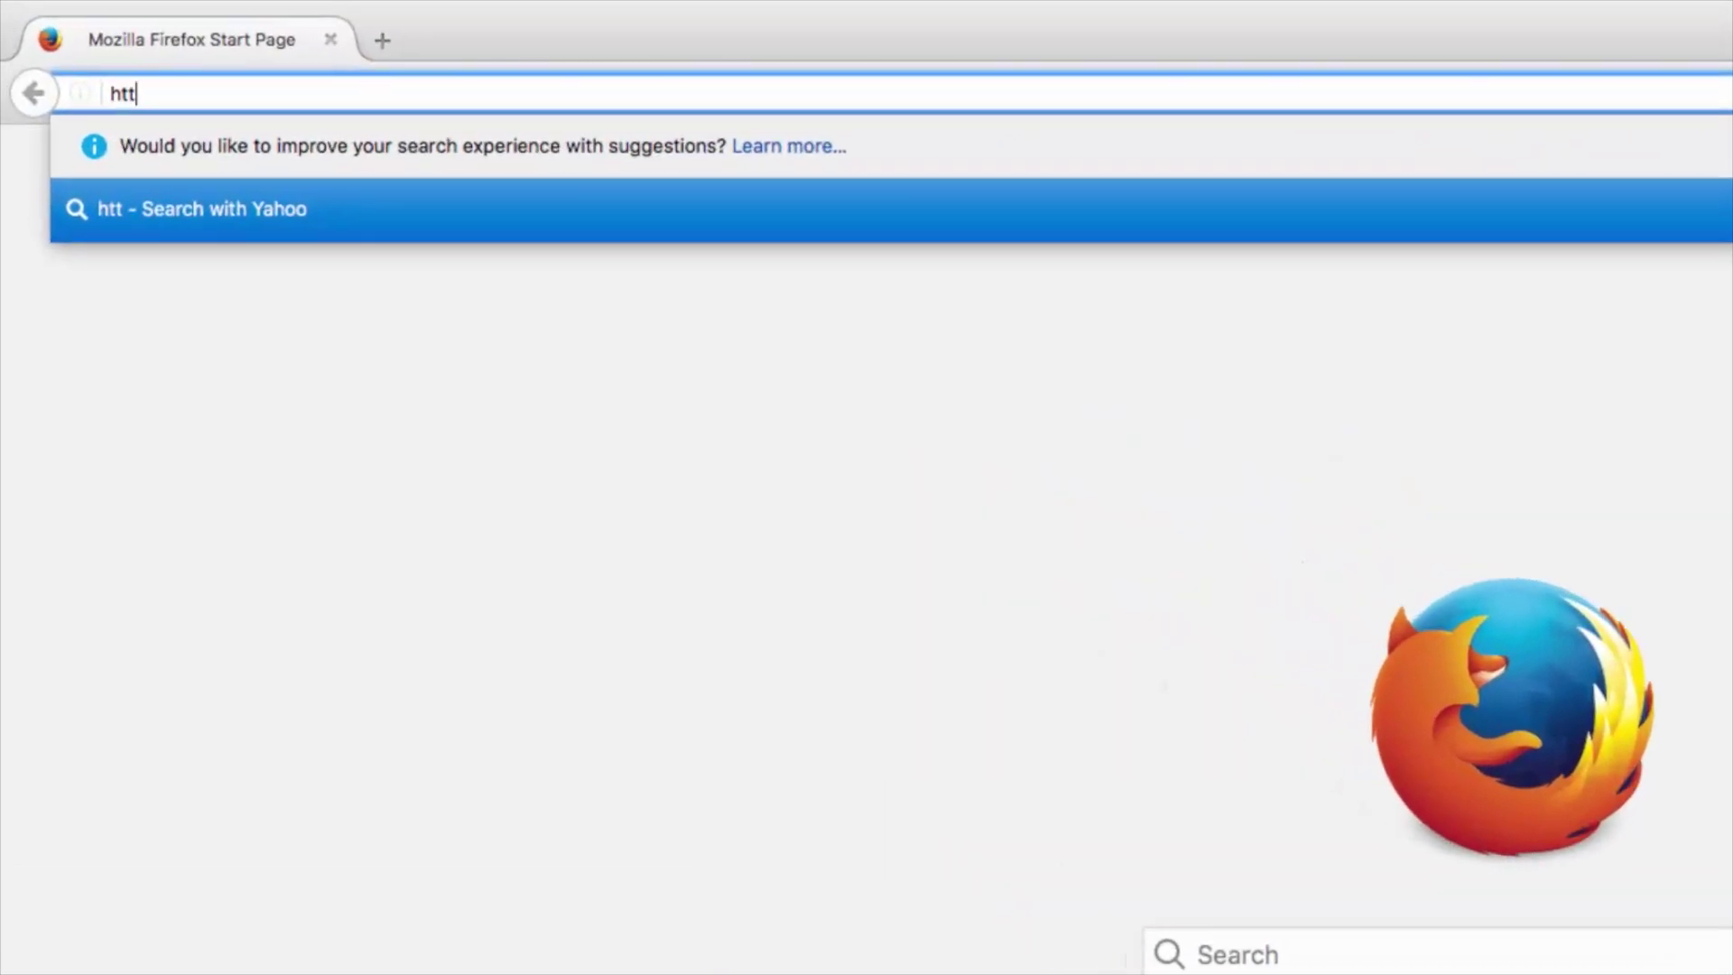
{"action": "type", "text": "ps://oit.duke.edu/"}
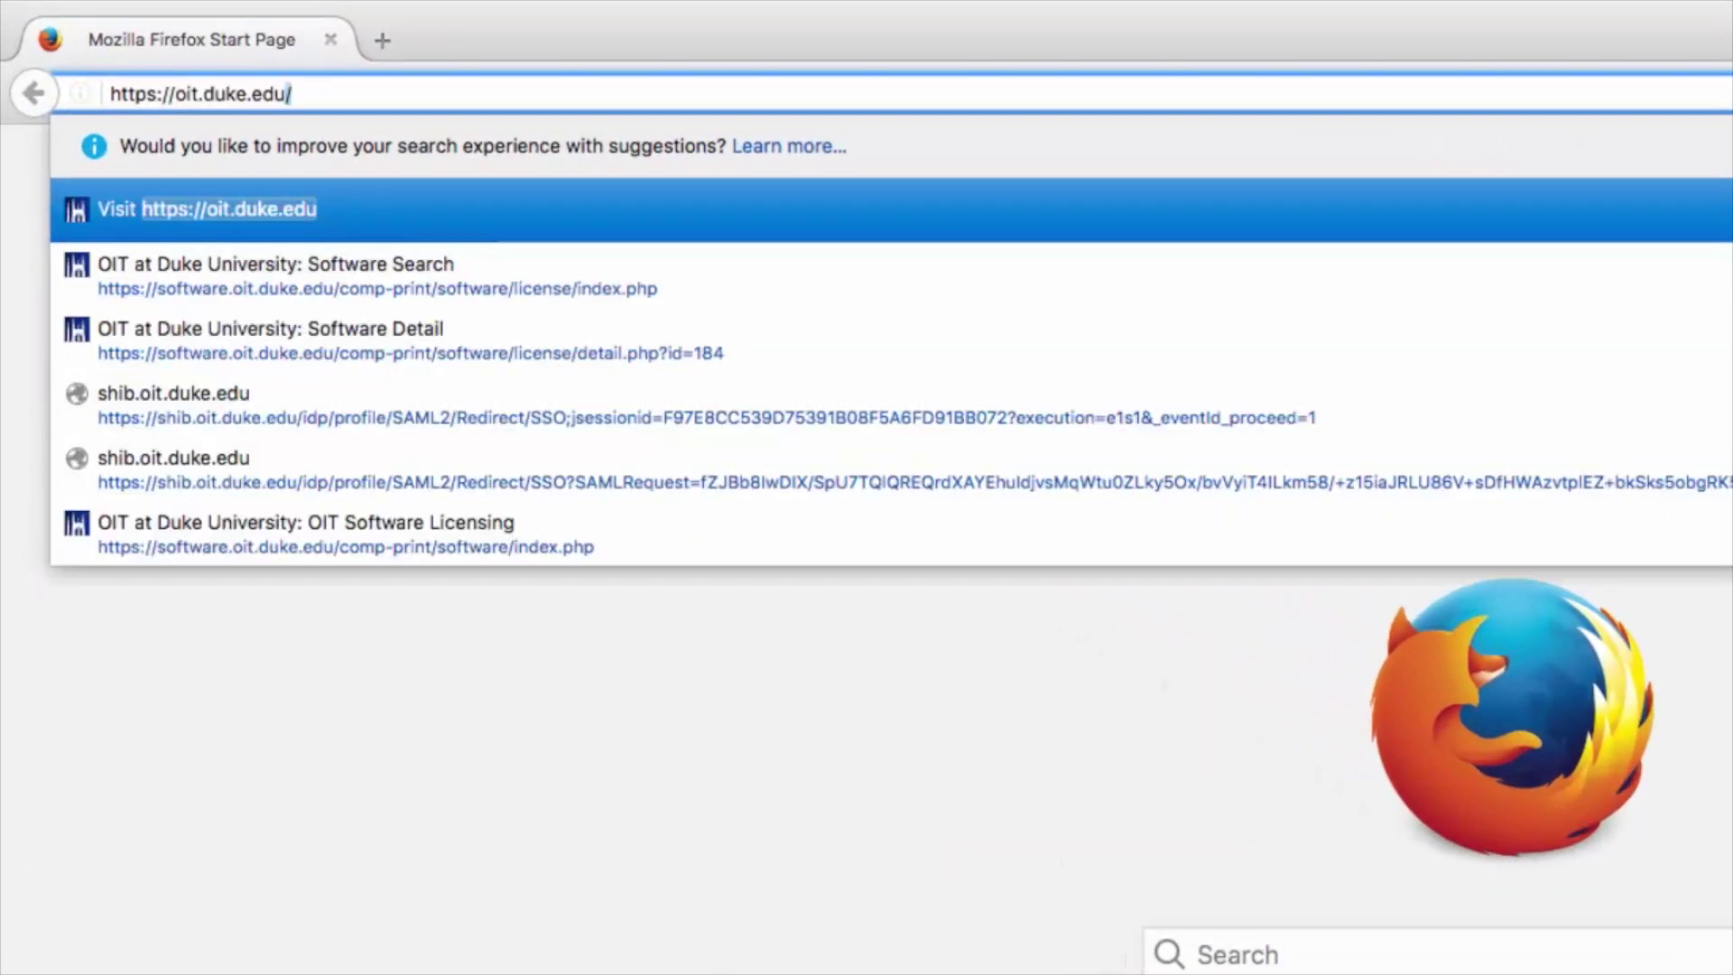
{"action": "key", "text": "Return"}
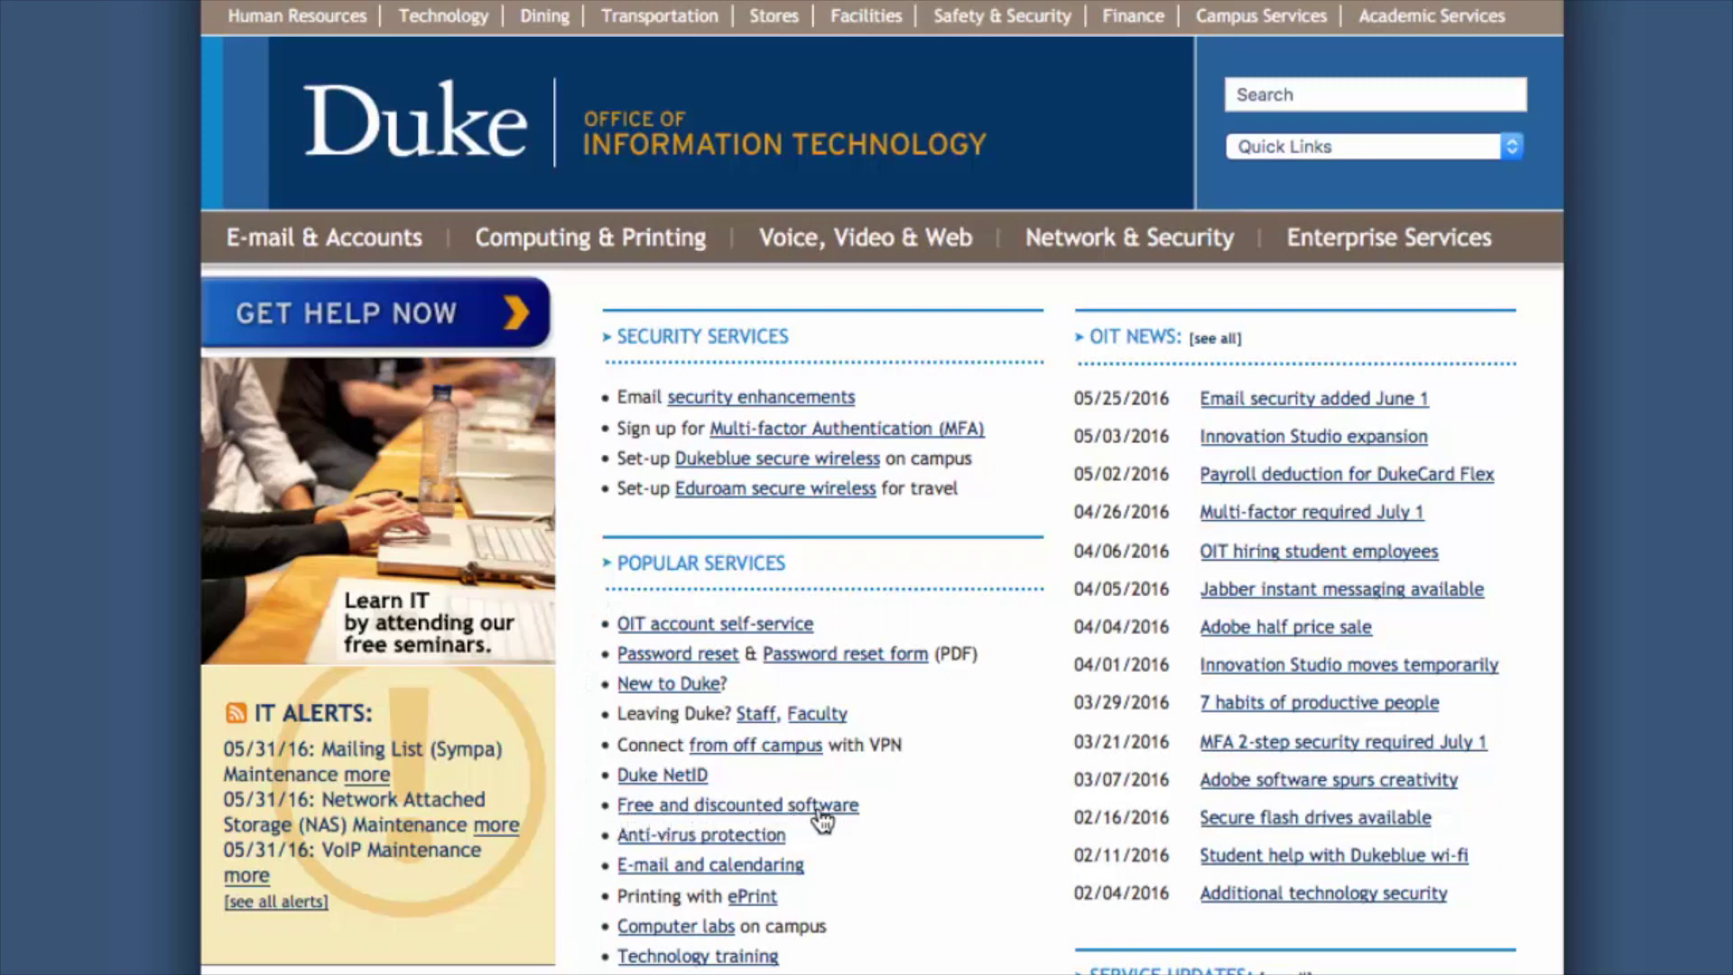
{"action": "left_click", "coordinate": [642, 813]}
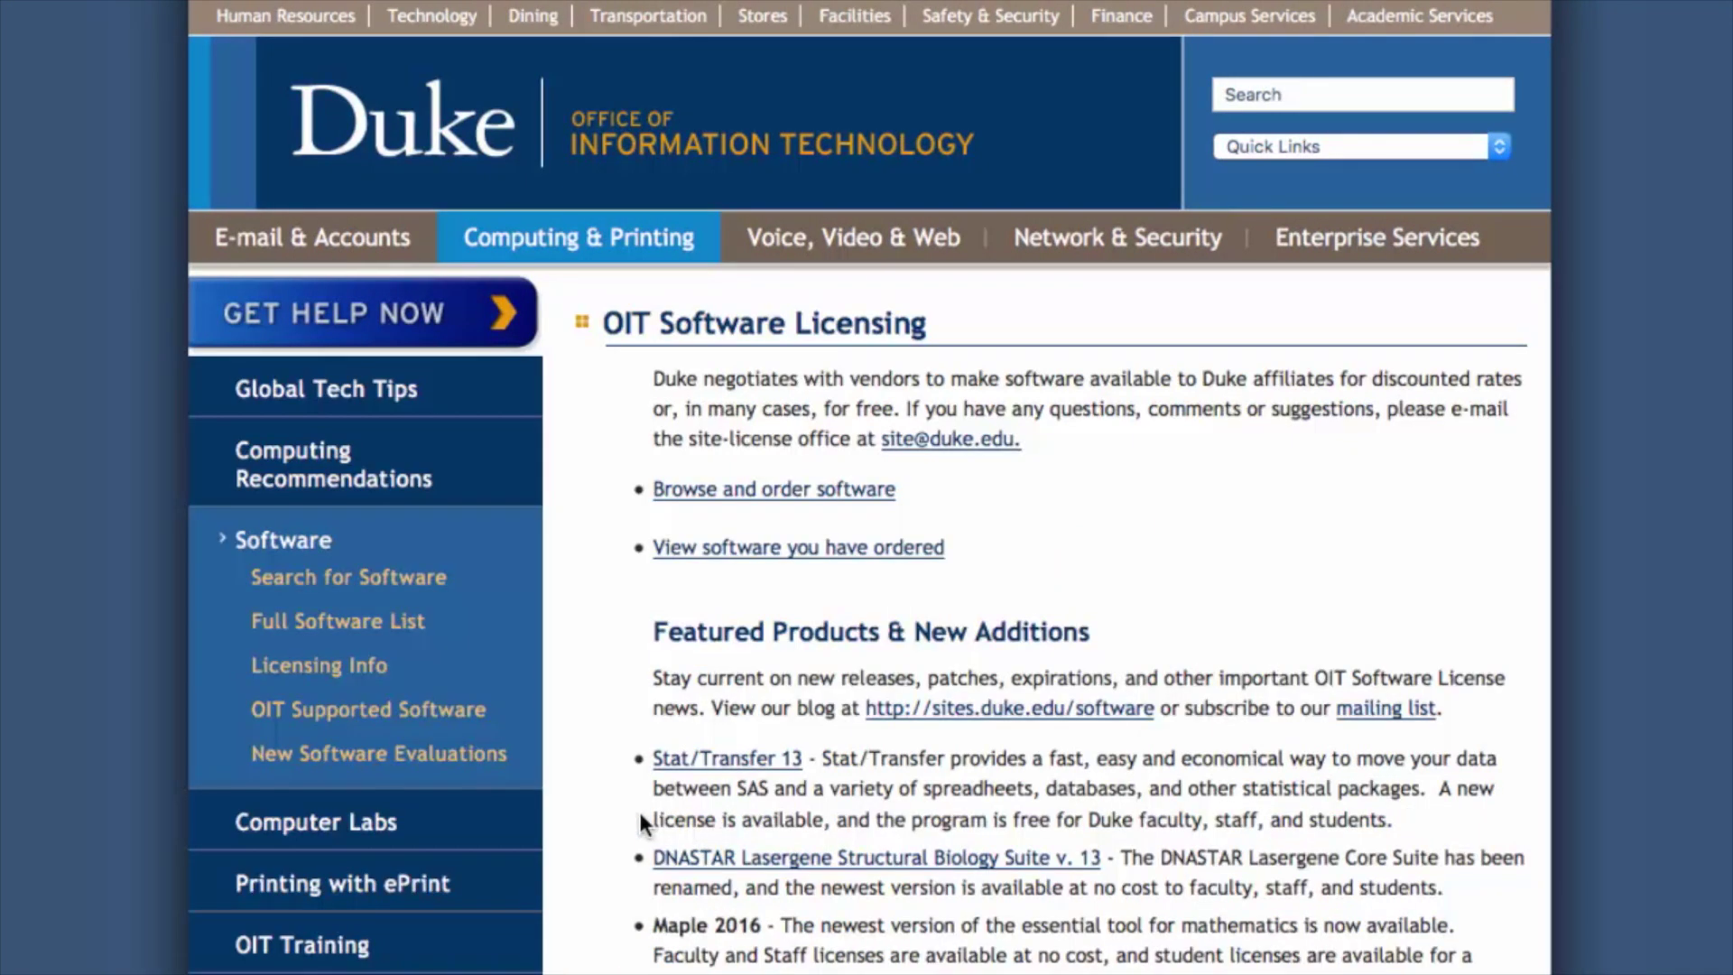
From Browse and order software, sign in with your Duke NetID and password
{"action": "left_click", "coordinate": [672, 502]}
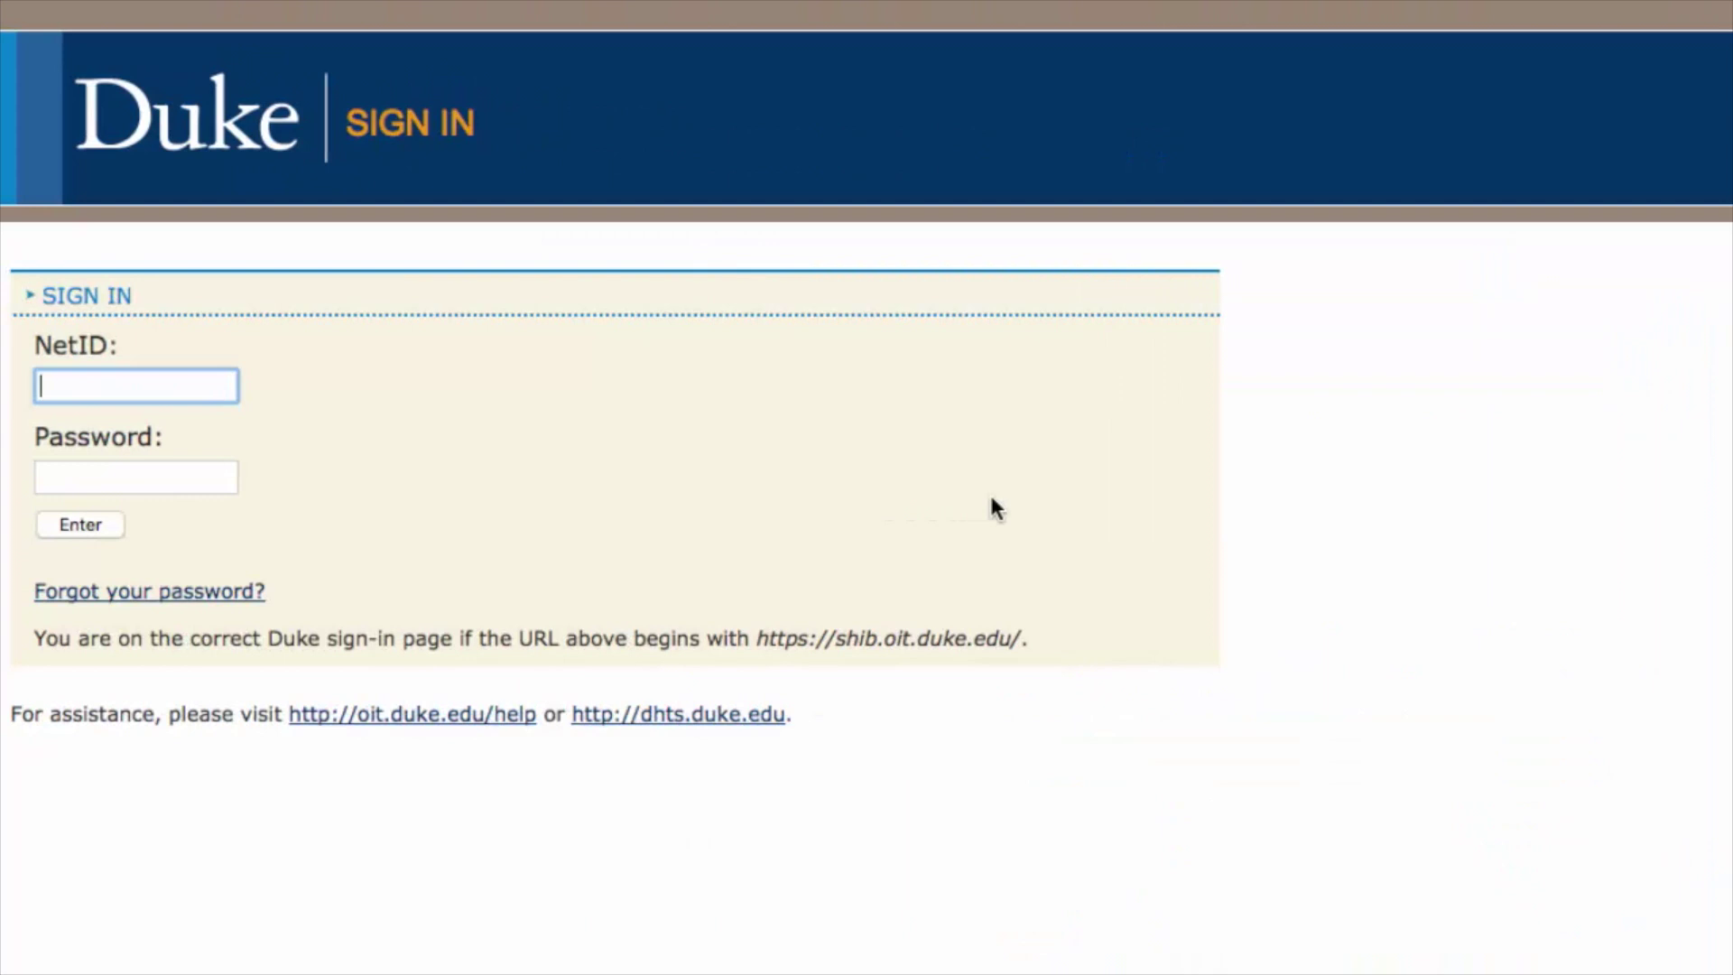
{"action": "type", "text": "NetID"}
{"action": "key", "text": "Tab"}
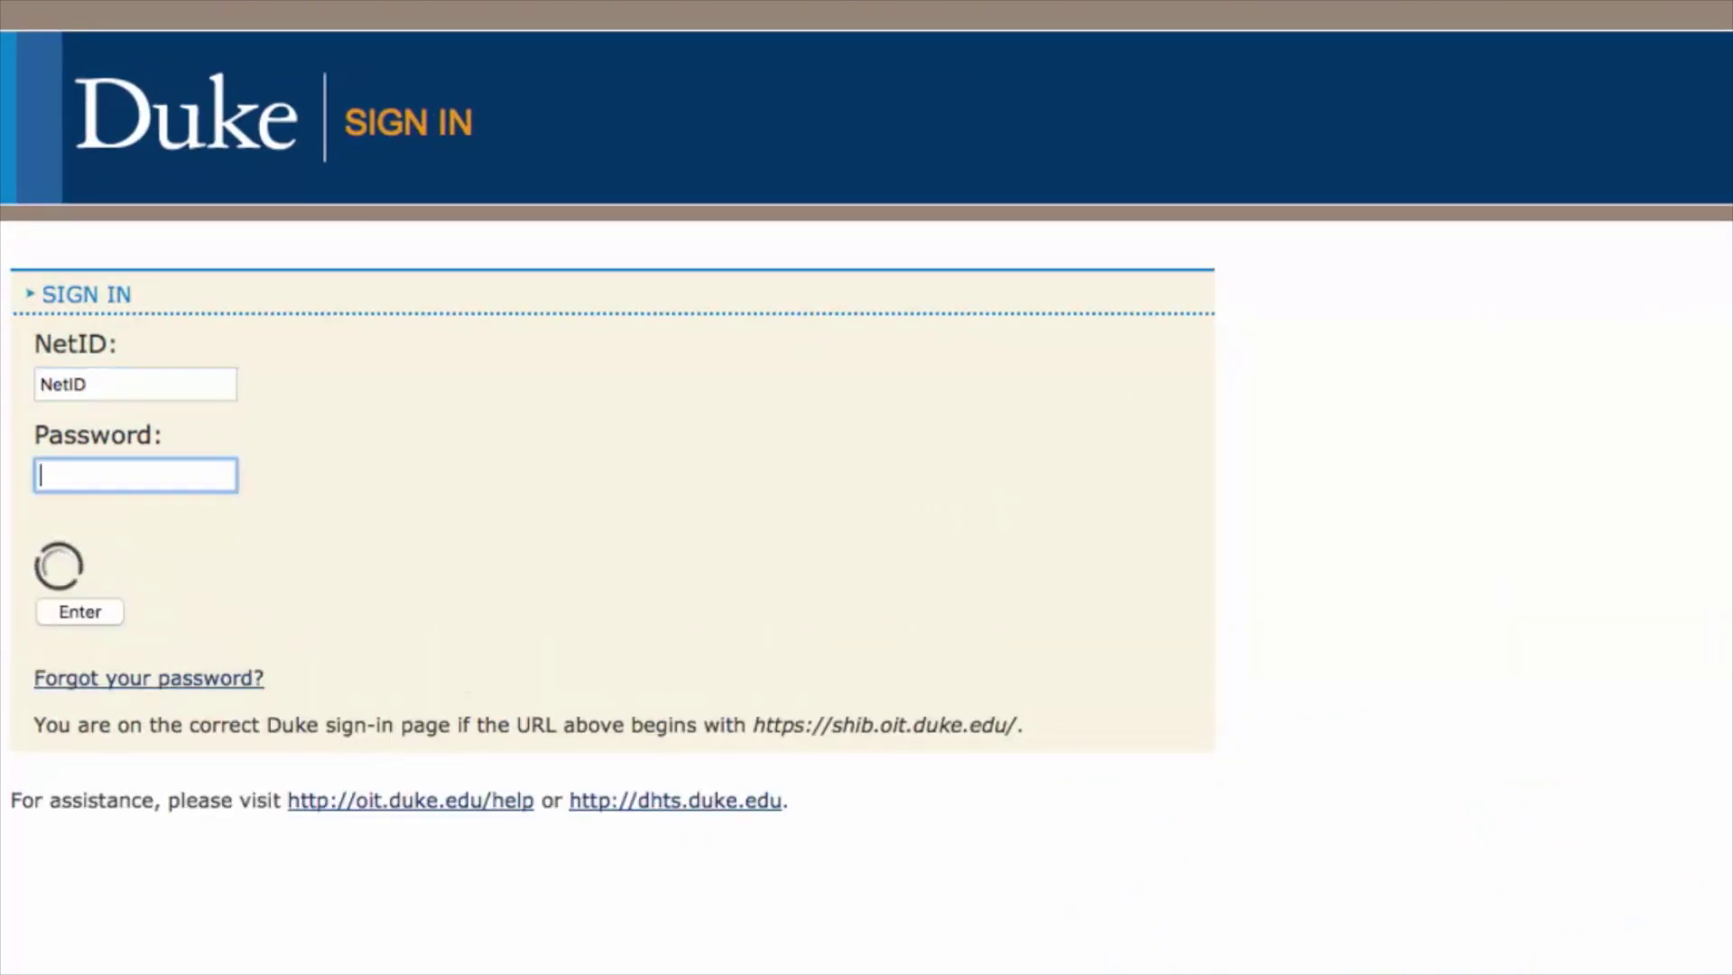
{"action": "type", "text": "•••••••••••"}
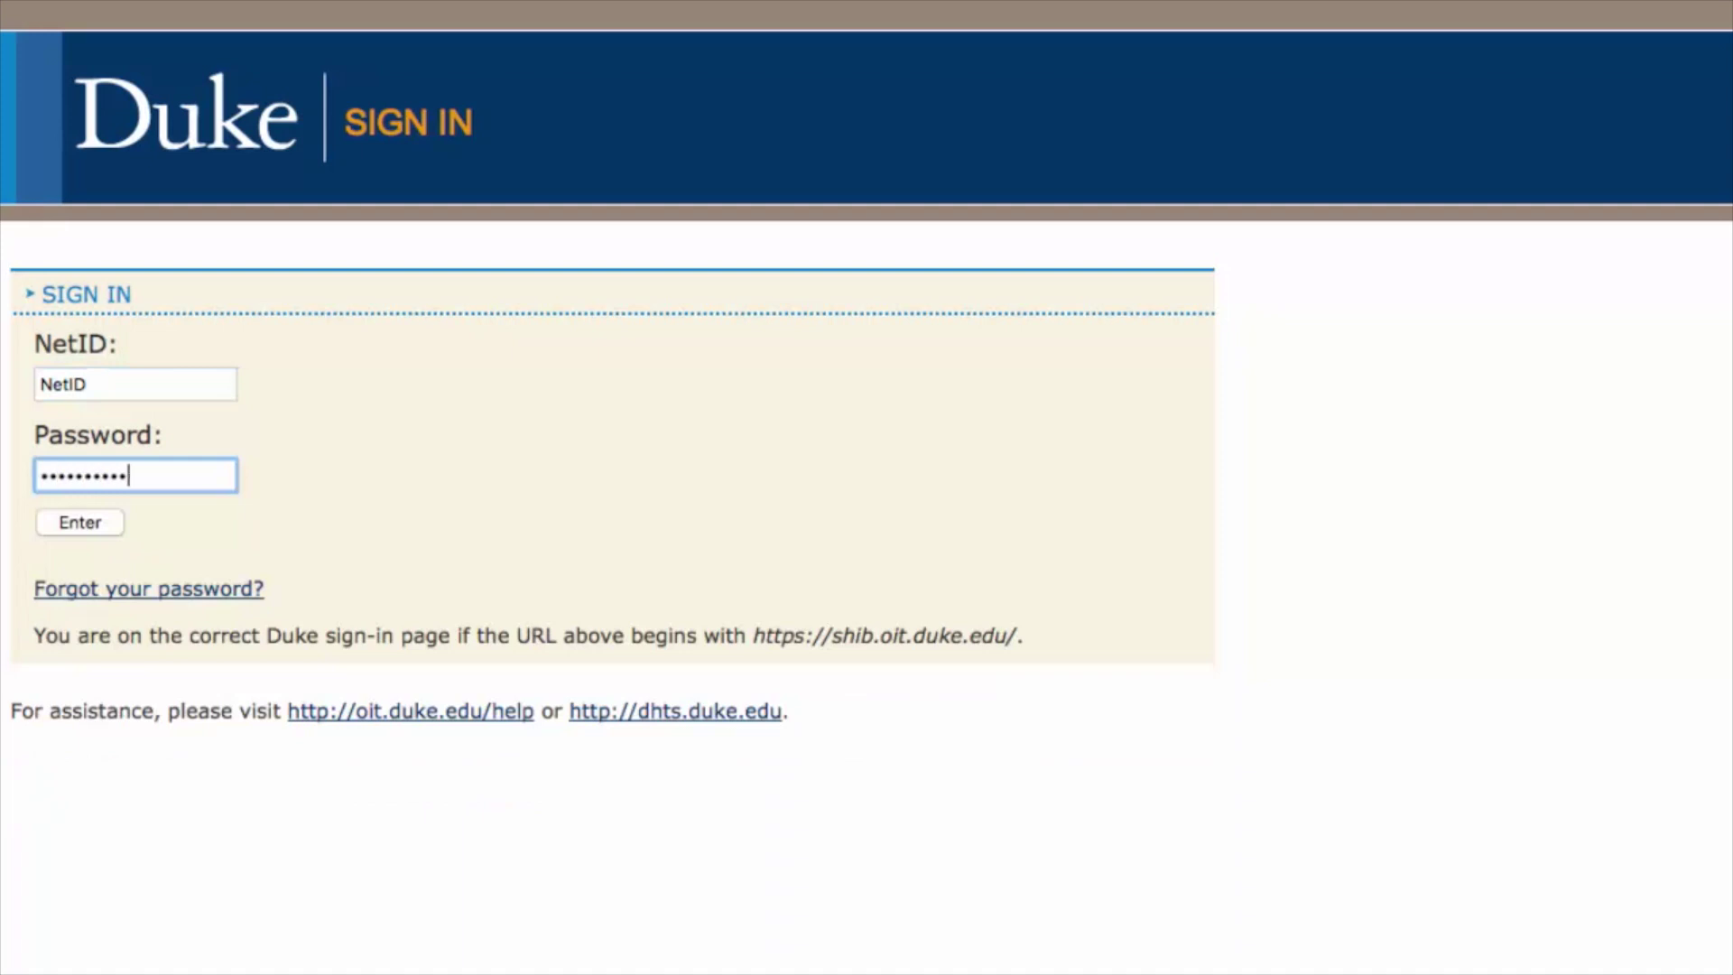
{"action": "type", "text": "••••••"}
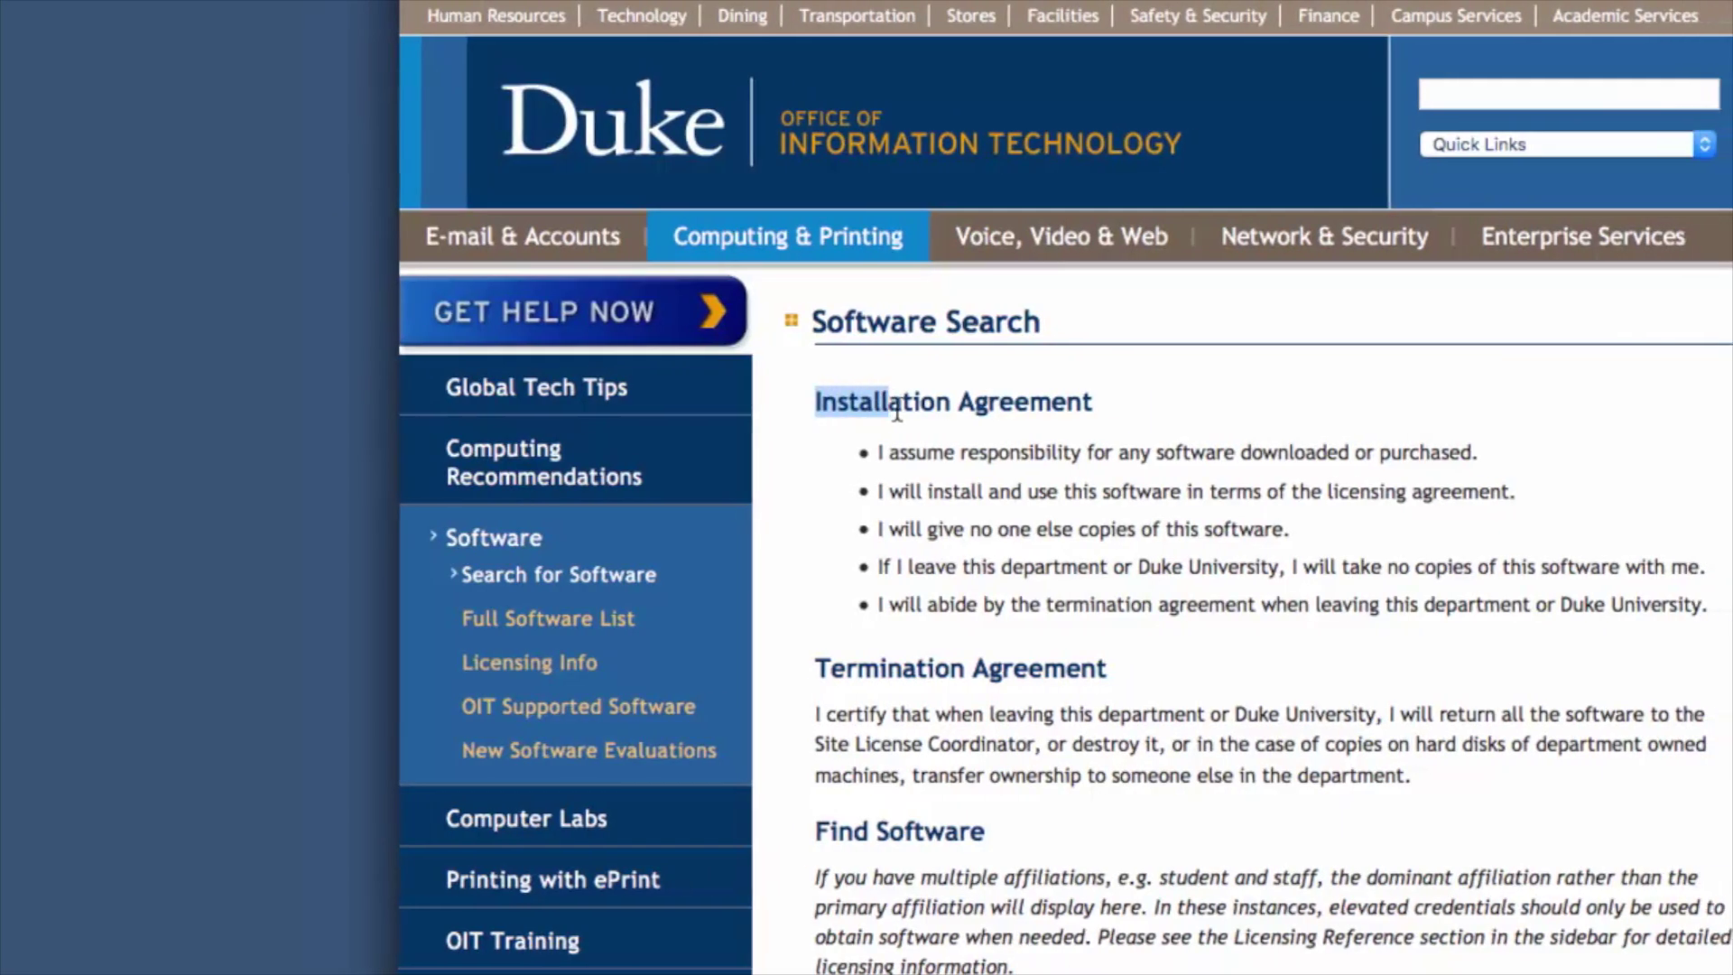
{"action": "left_click_drag", "start_coordinate": [912, 398], "coordinate": [876, 411]}
Submit the Find Software search with Software and Platform both left at All
{"action": "left_click", "coordinate": [875, 414]}
{"action": "scroll", "coordinate": [871, 417], "scroll_direction": "down", "scroll_amount": 4}
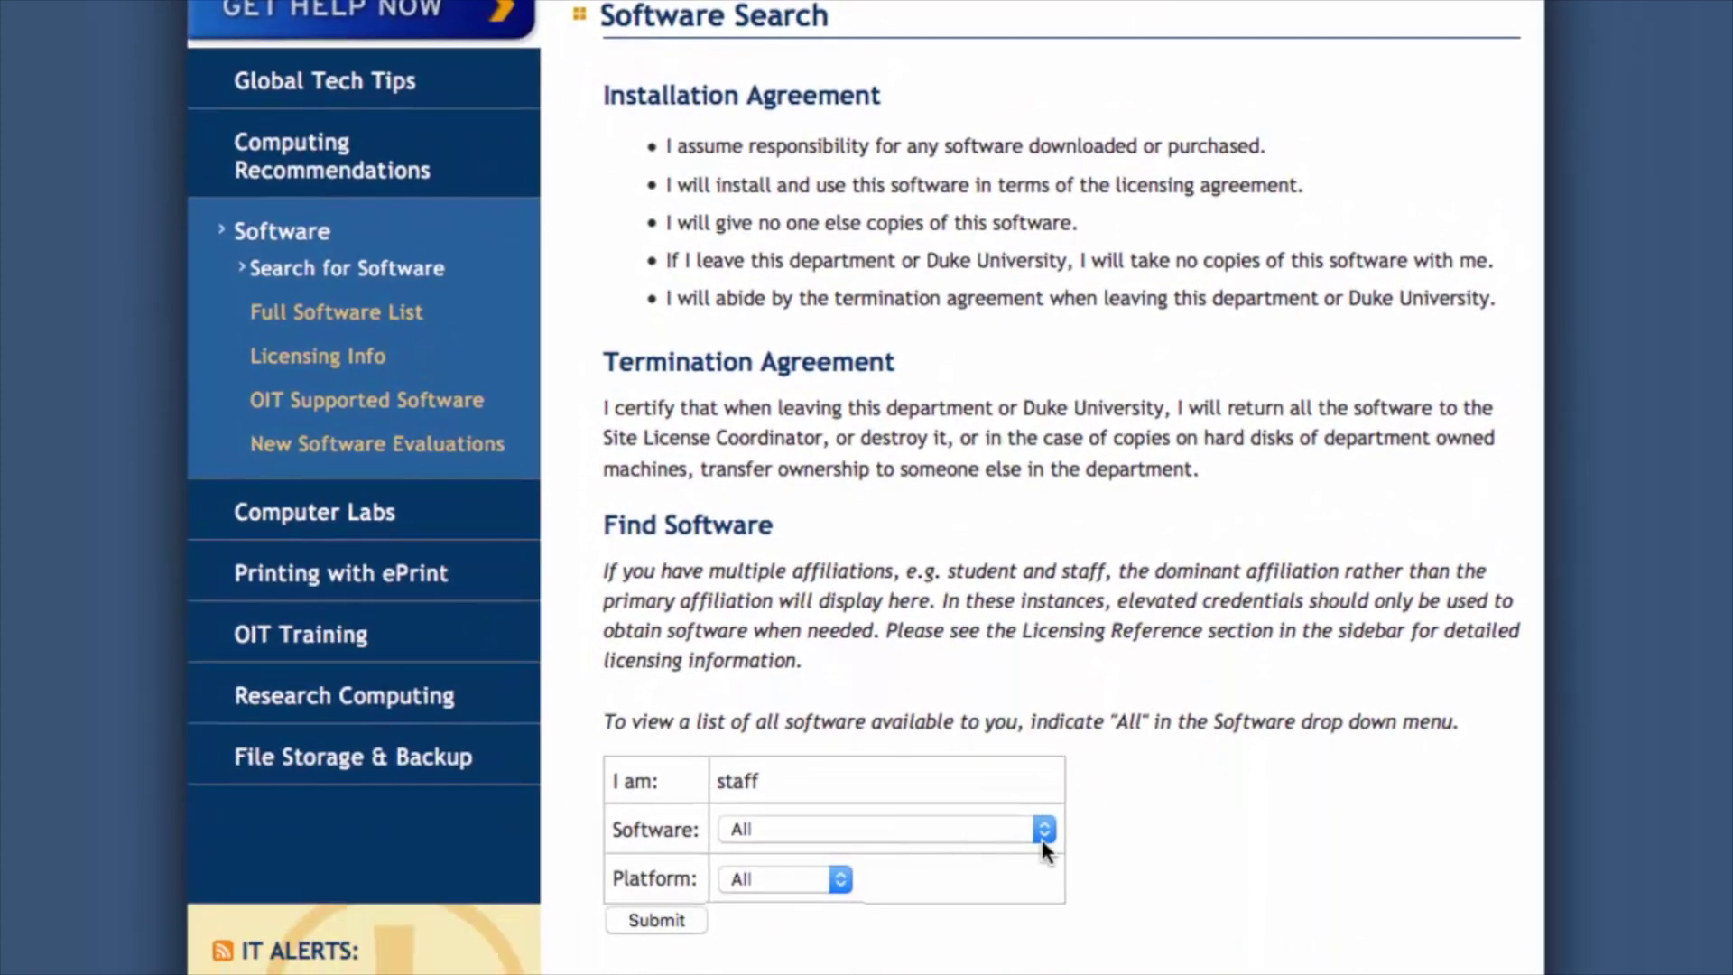
{"action": "left_click", "coordinate": [1041, 840]}
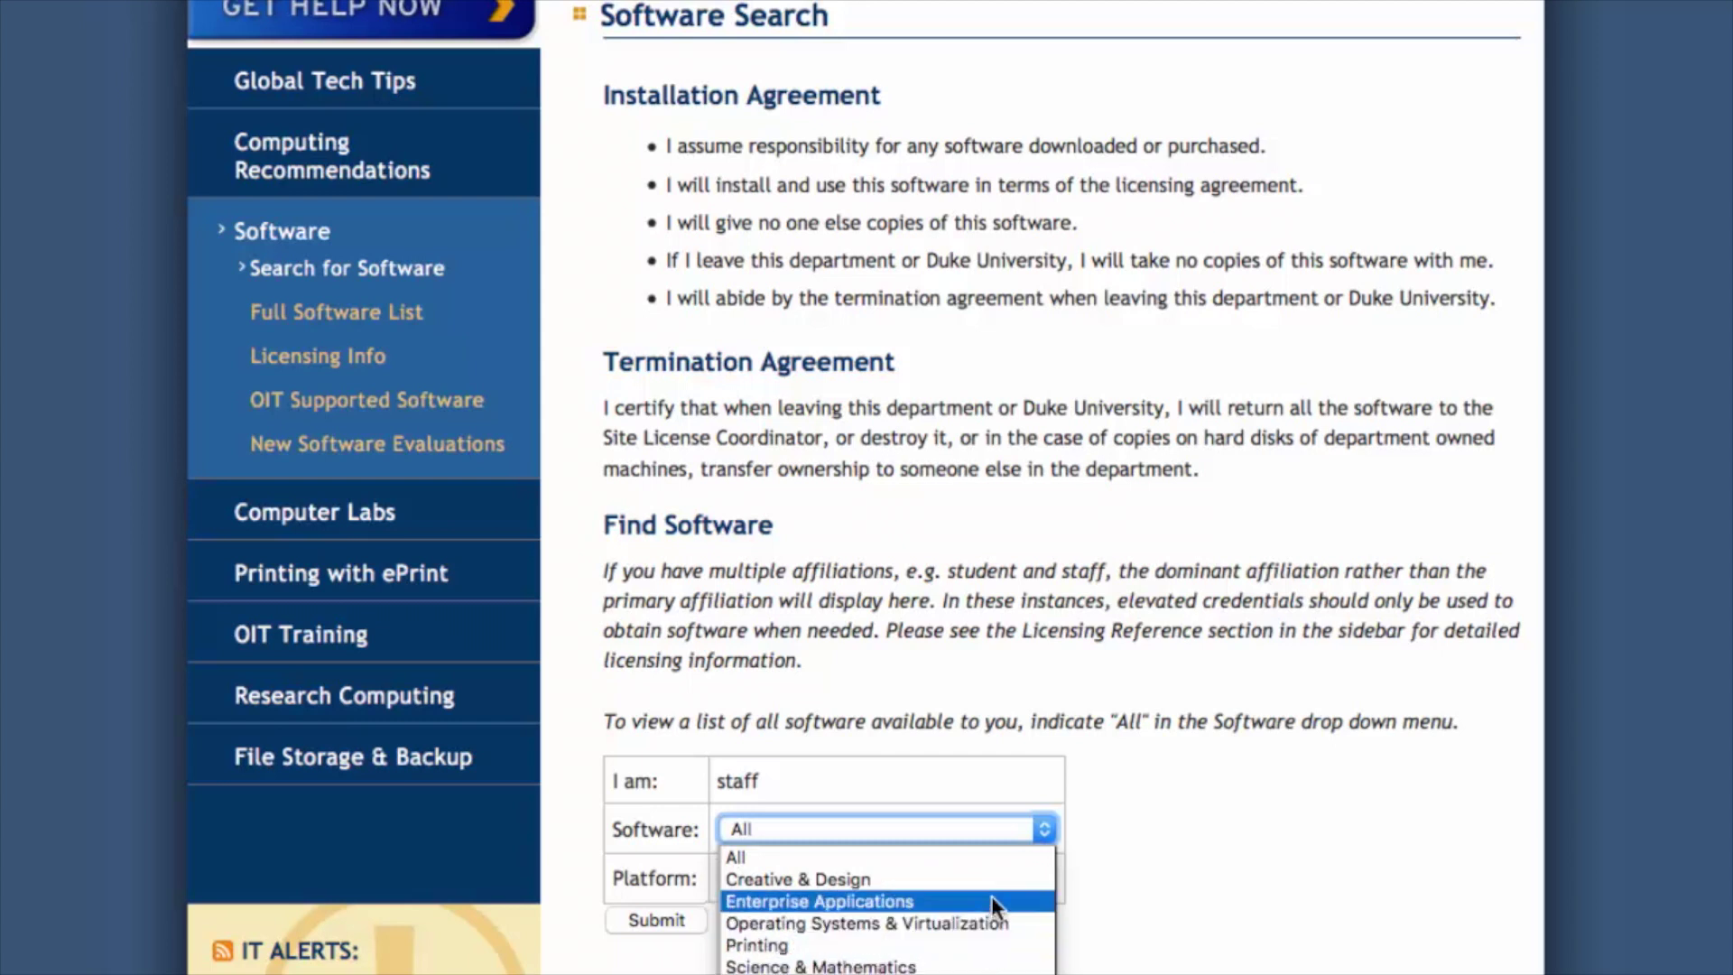
{"action": "left_click", "coordinate": [996, 858]}
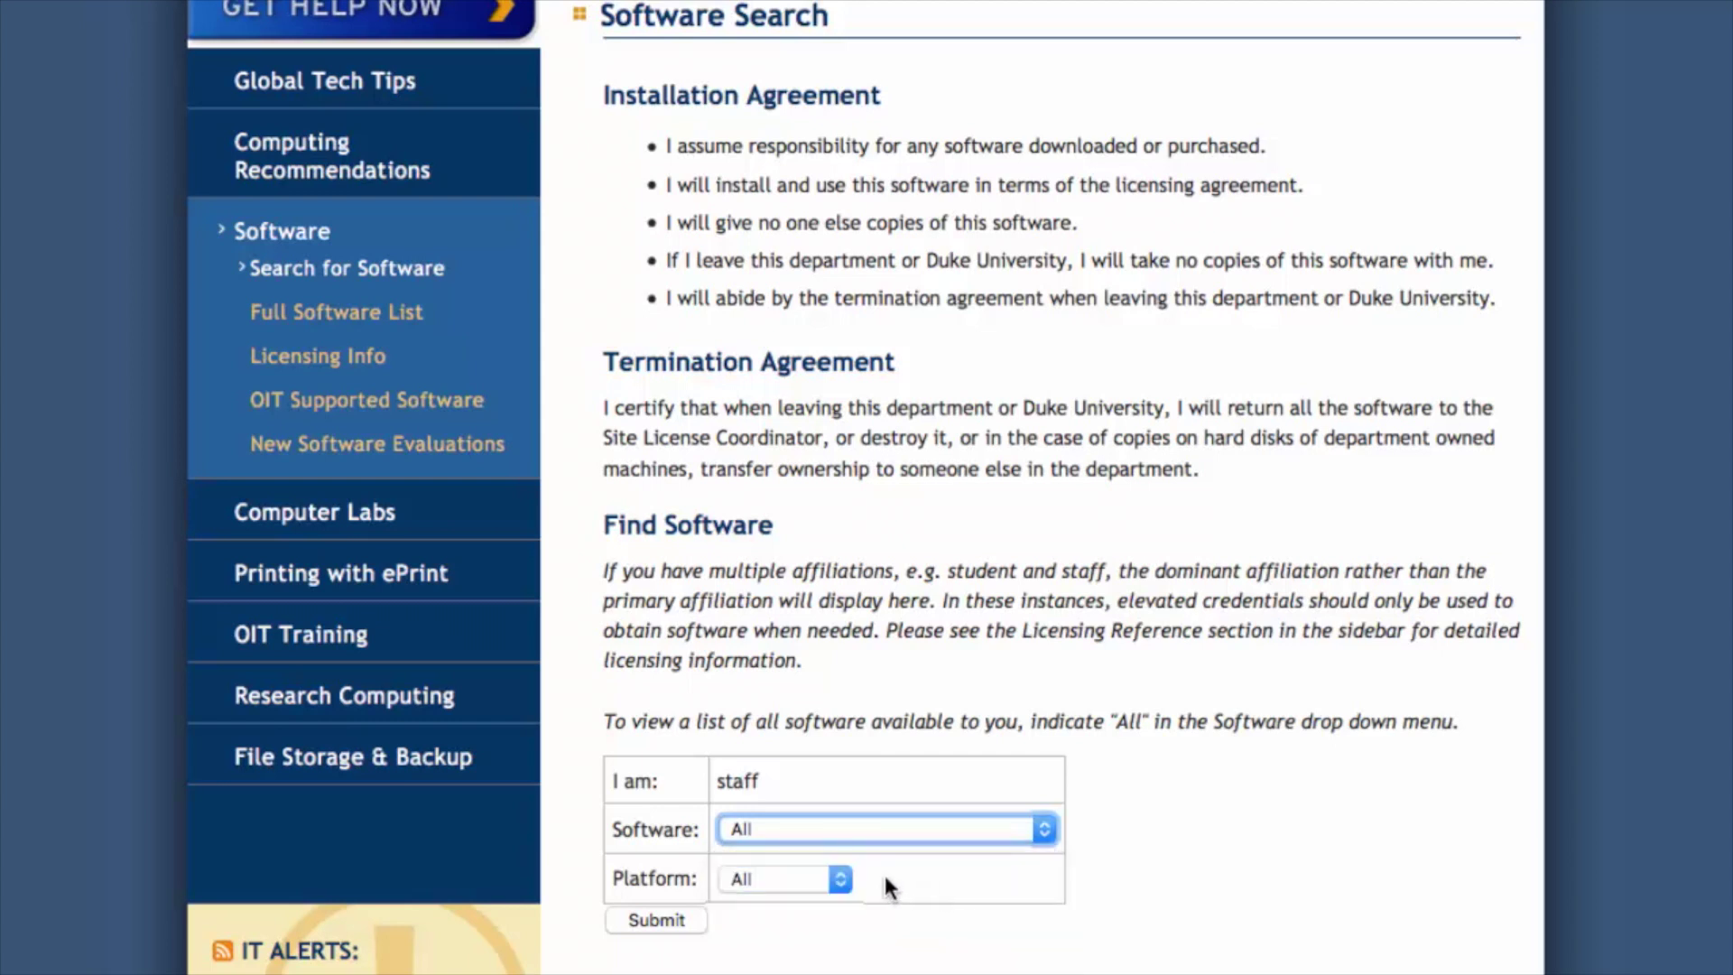
{"action": "left_click", "coordinate": [839, 880]}
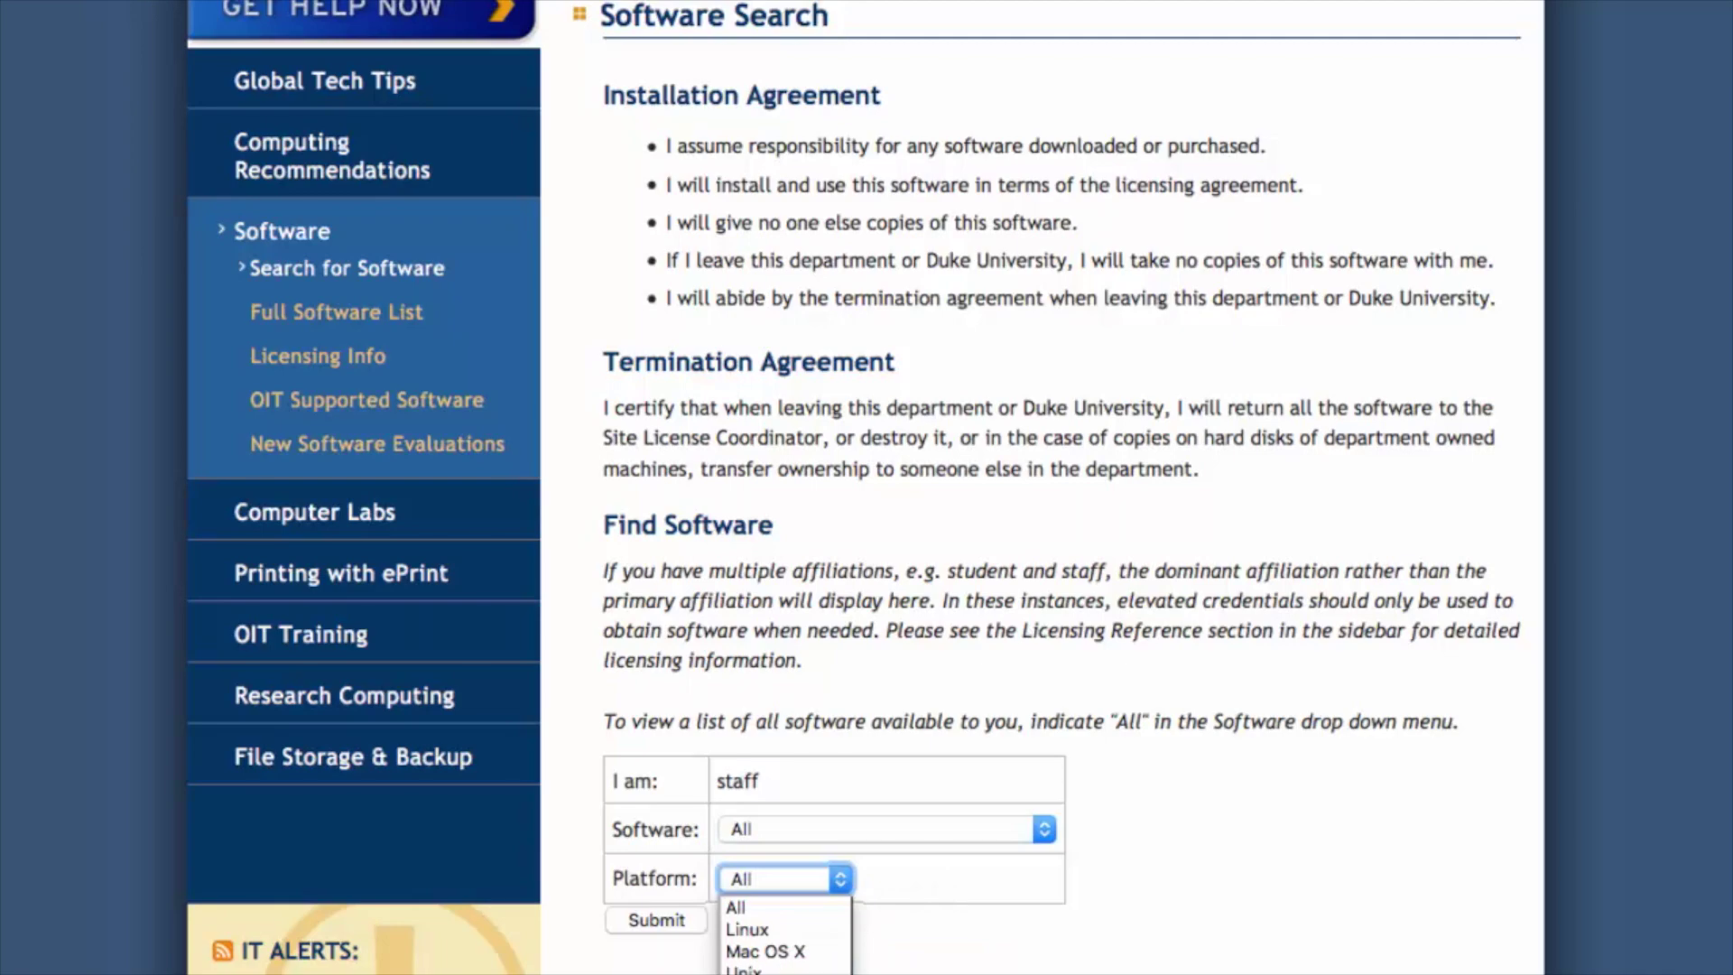
{"action": "left_click", "coordinate": [758, 907]}
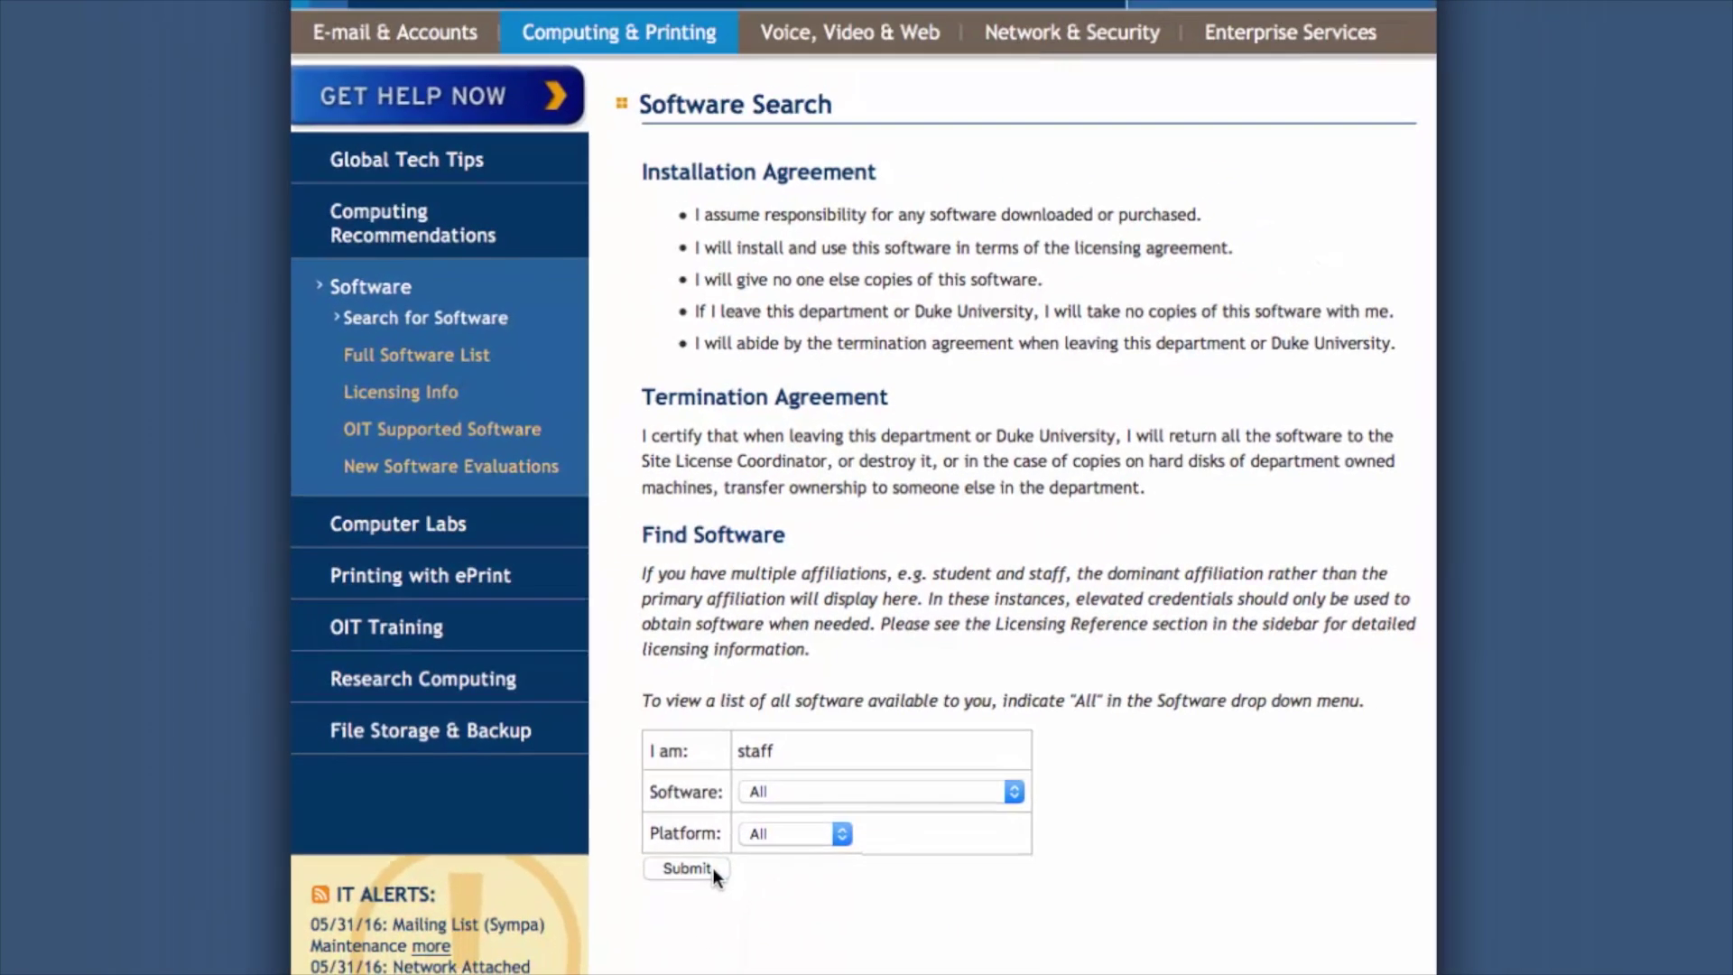
{"action": "left_click", "coordinate": [695, 919]}
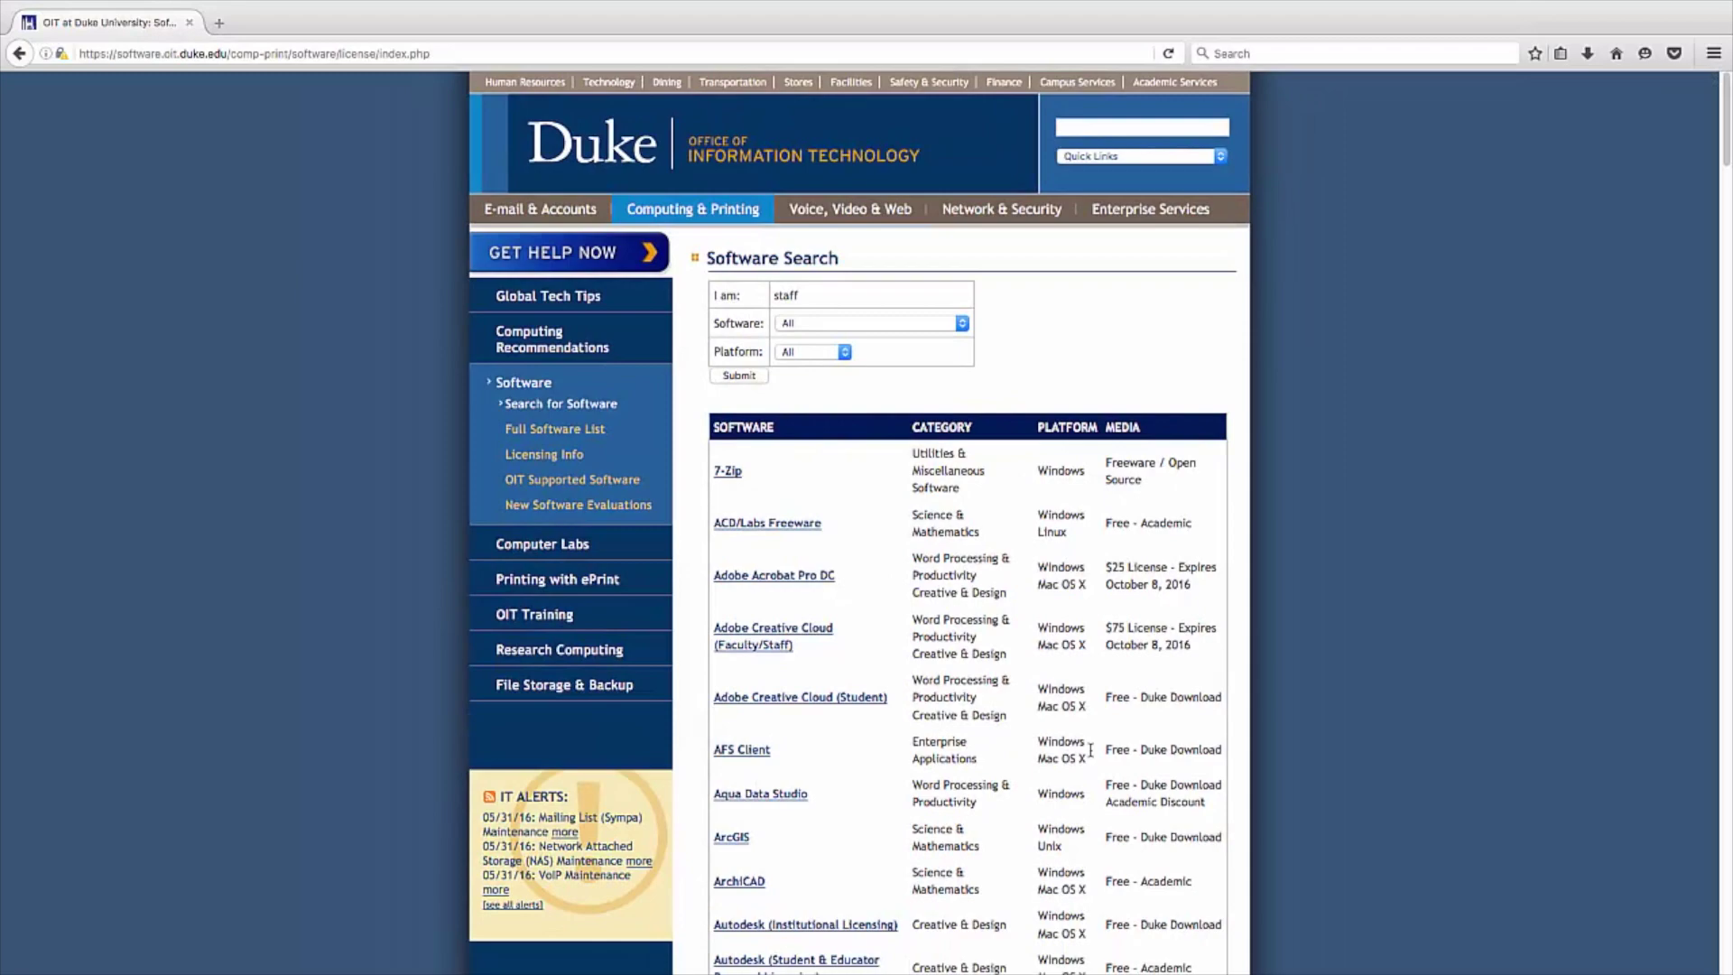
Scroll the results table down to YubiKey to find VMware Academic Program
{"action": "scroll", "coordinate": [1309, 746], "scroll_direction": "down", "scroll_amount": 5}
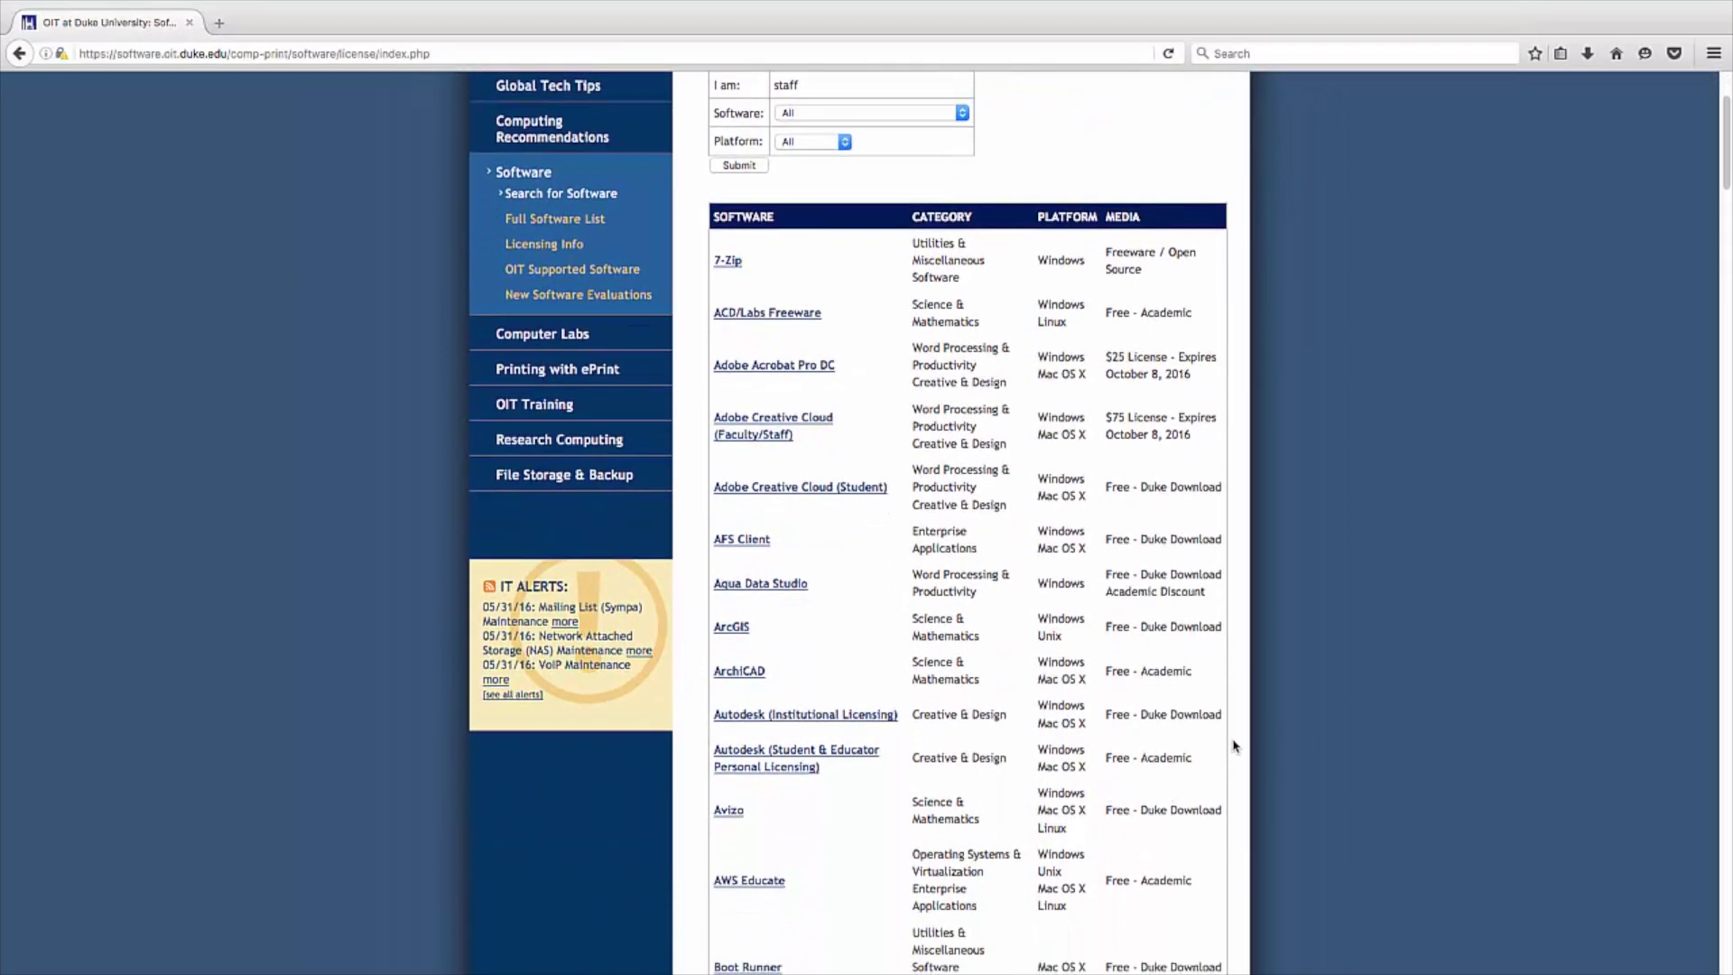
{"action": "scroll", "coordinate": [1235, 745], "scroll_direction": "down", "scroll_amount": 15}
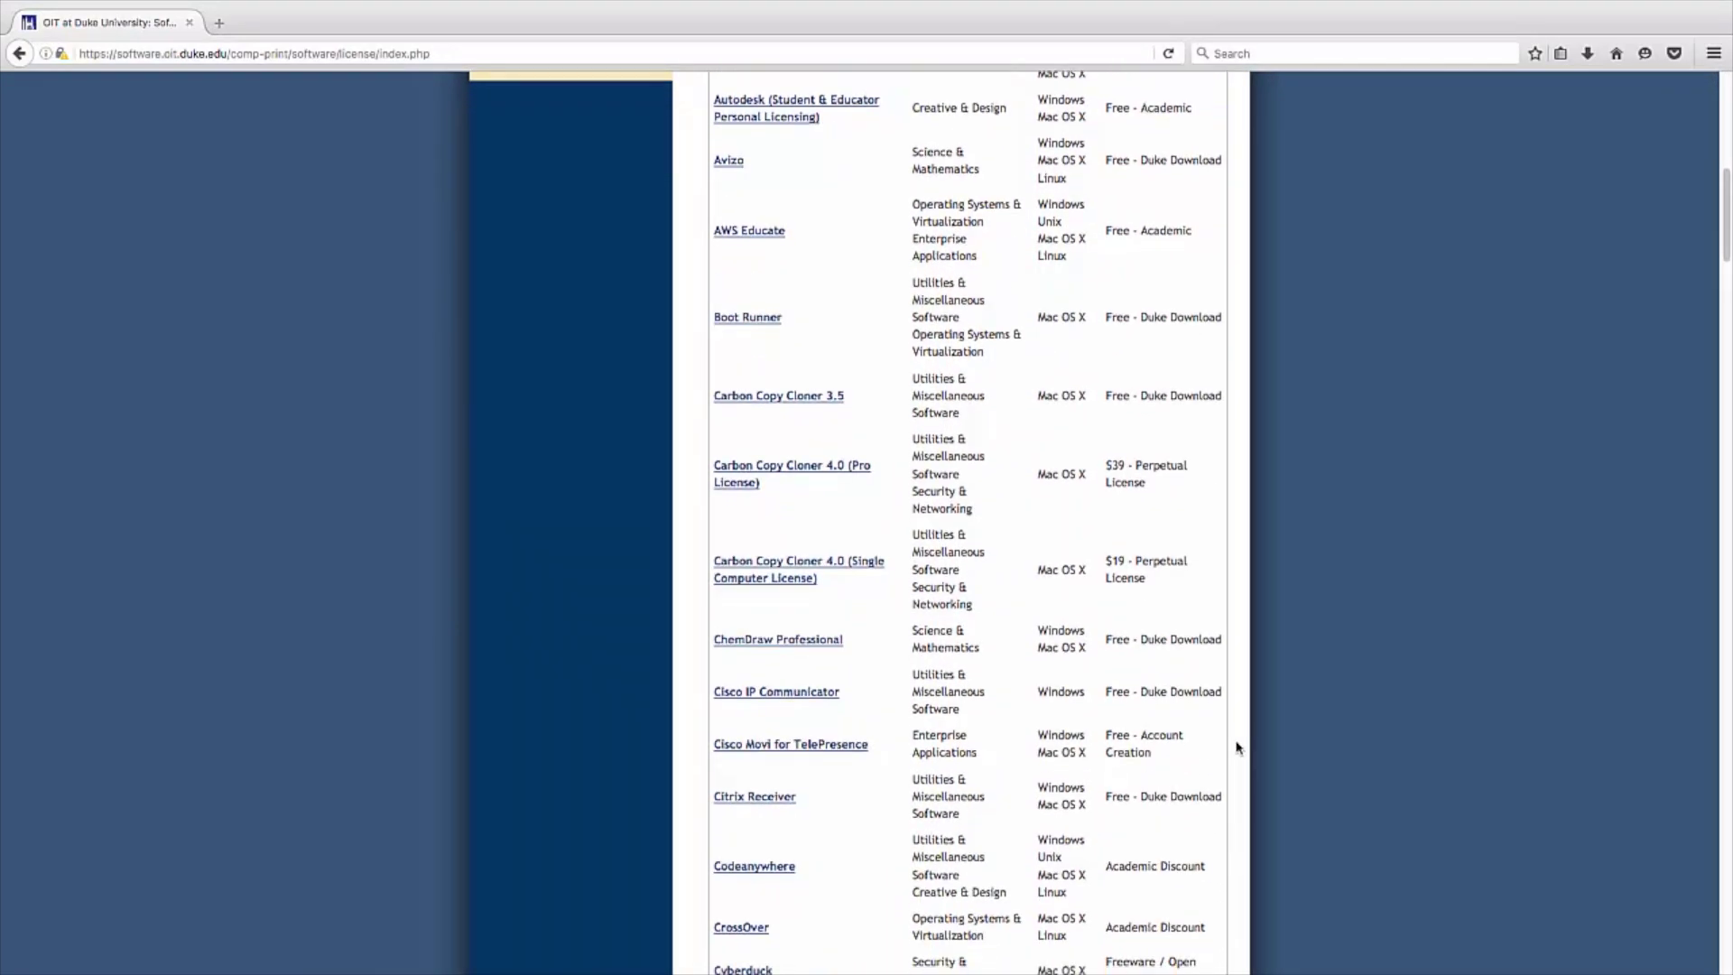
{"action": "scroll", "coordinate": [1237, 746], "scroll_direction": "down", "scroll_amount": 17}
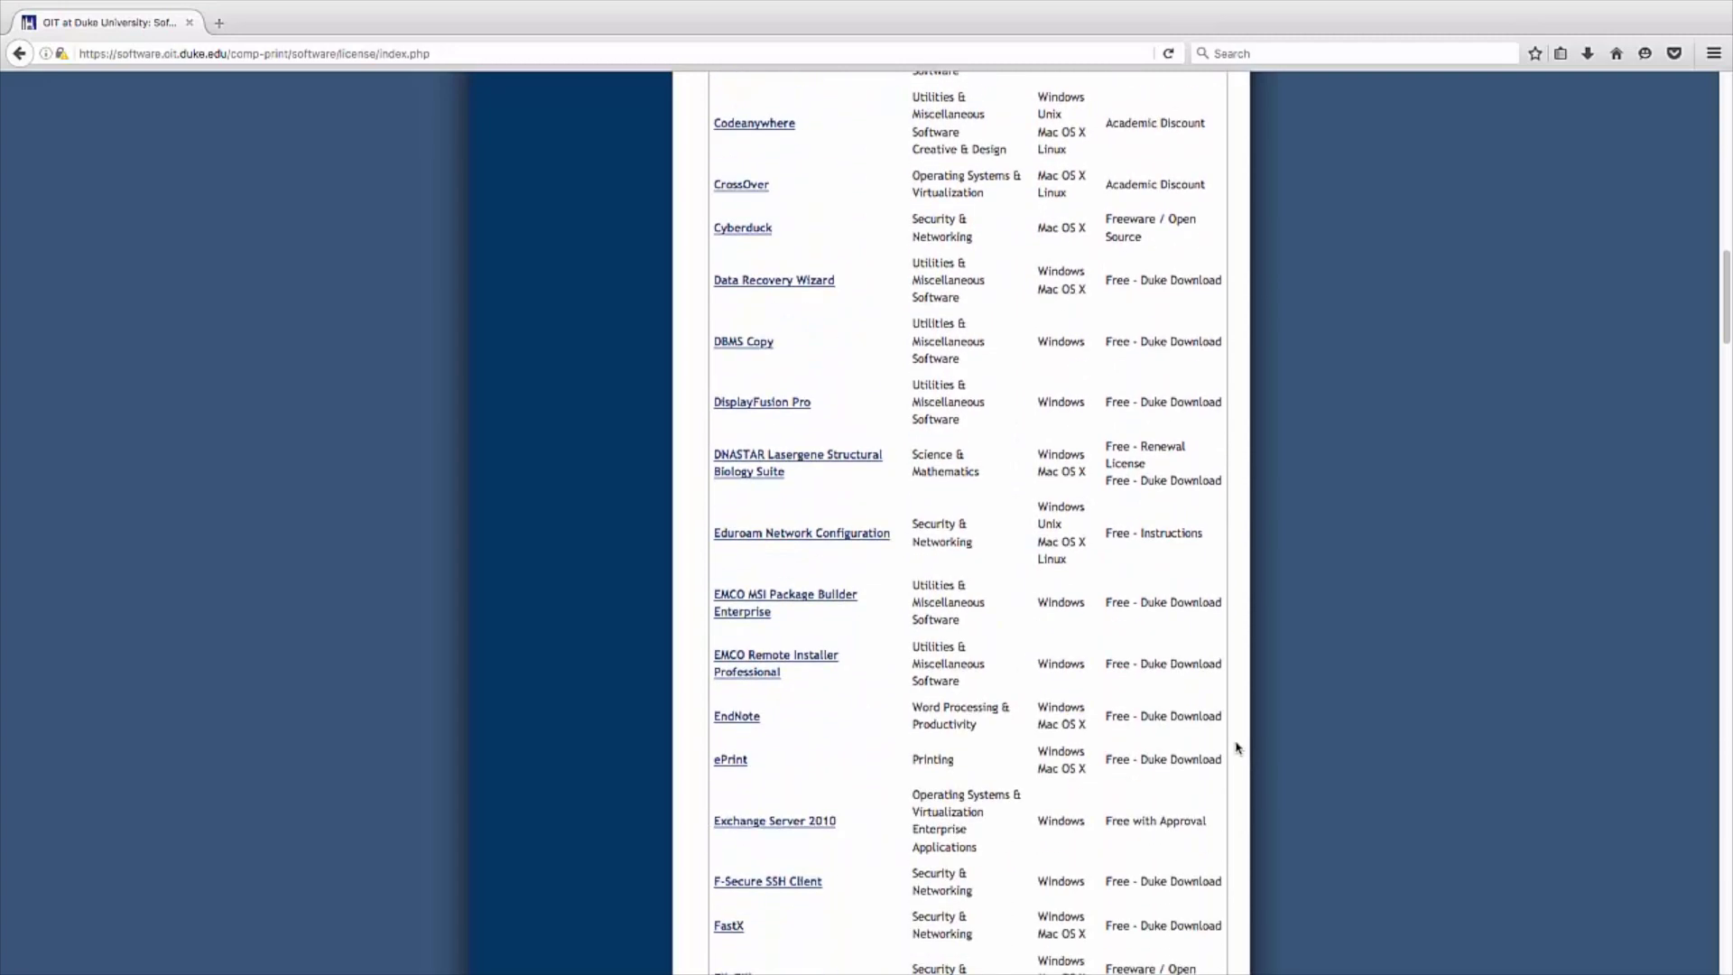
{"action": "scroll", "coordinate": [1237, 748], "scroll_direction": "down", "scroll_amount": 7}
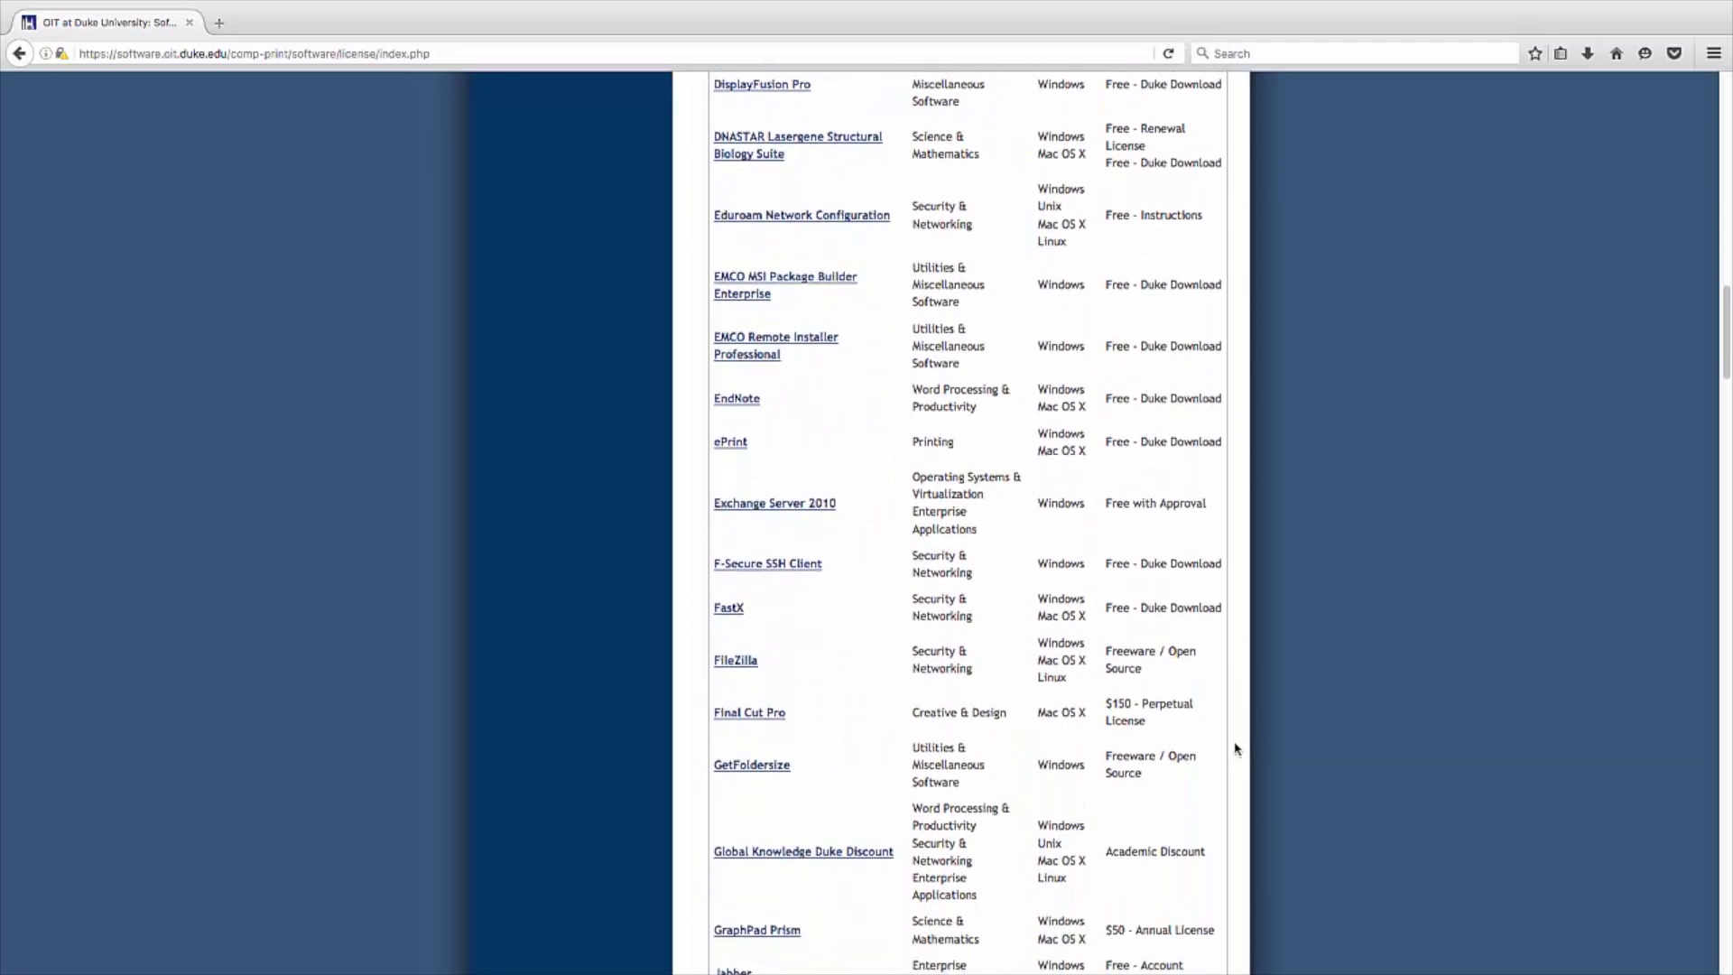
{"action": "scroll", "coordinate": [1236, 749], "scroll_direction": "down", "scroll_amount": 12}
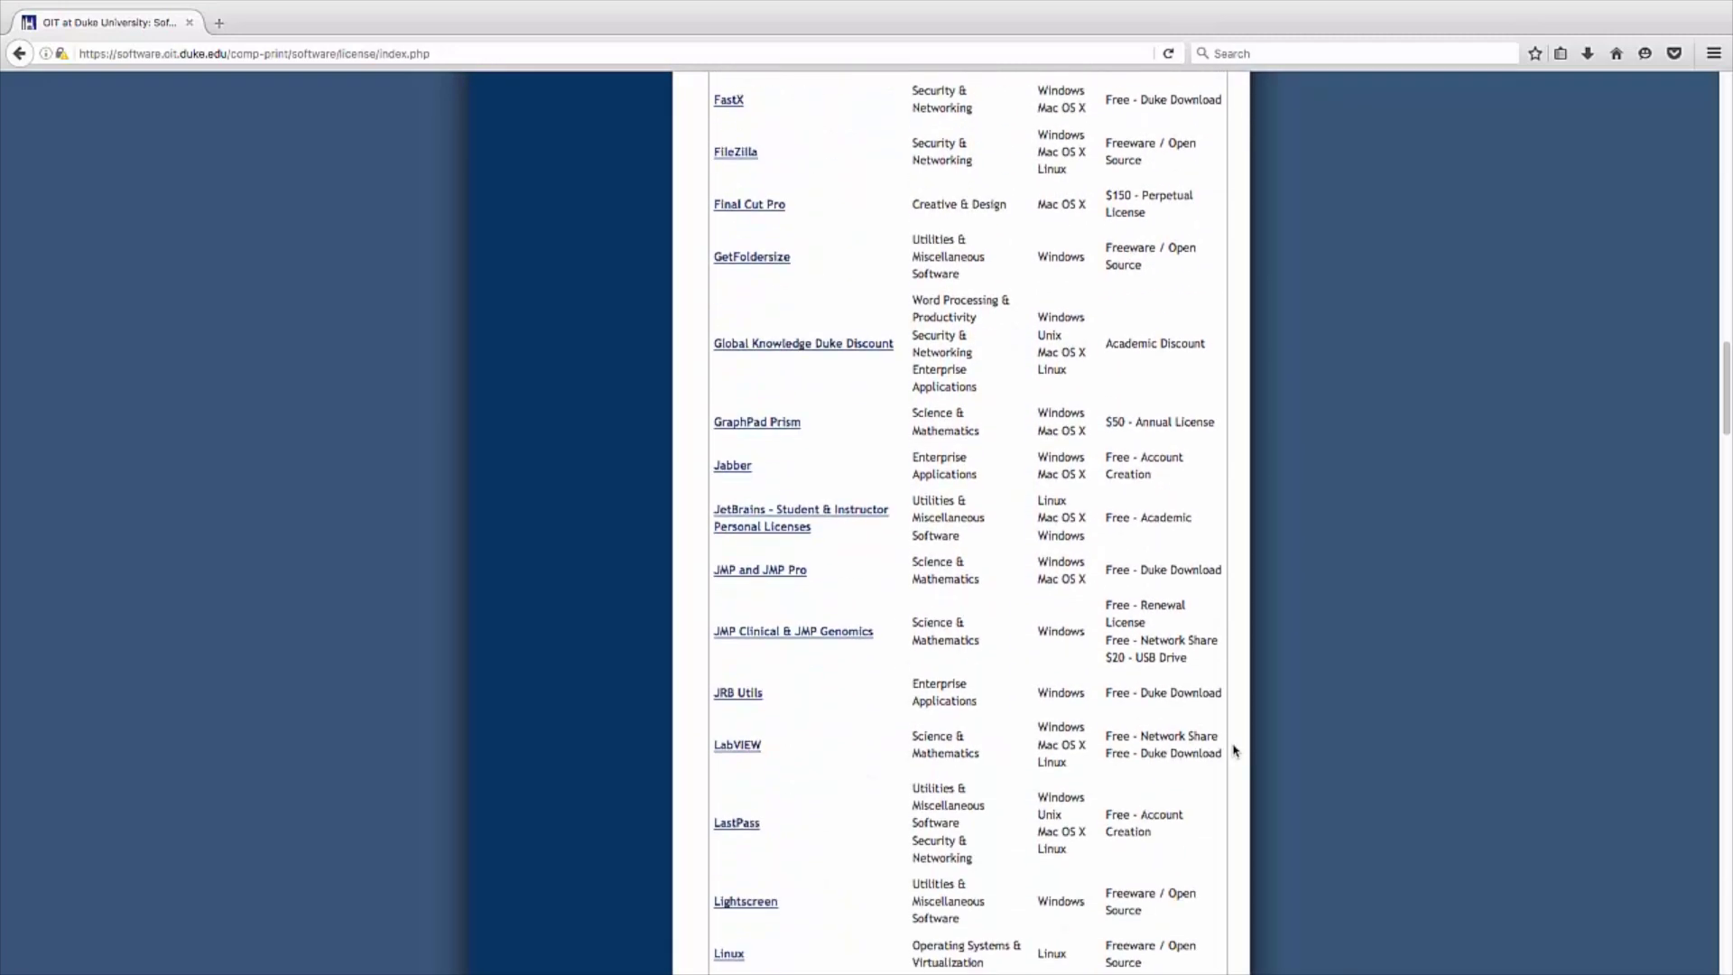
{"action": "scroll", "coordinate": [1235, 749], "scroll_direction": "down", "scroll_amount": 19}
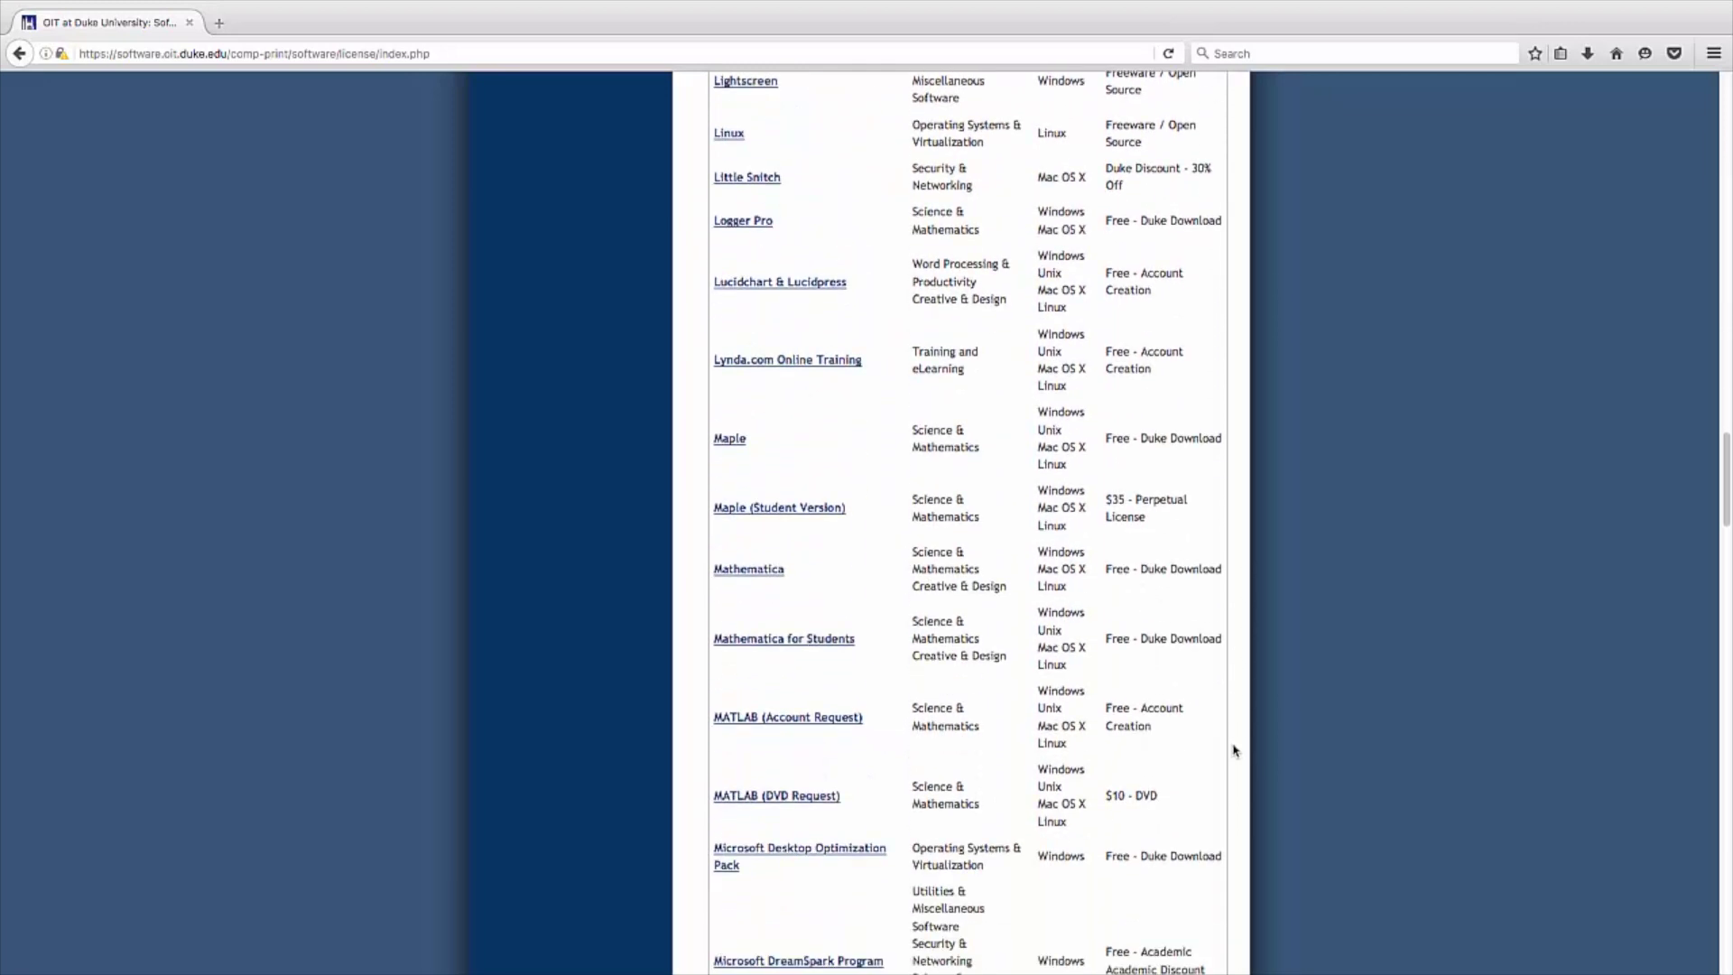
{"action": "scroll", "coordinate": [1235, 750], "scroll_direction": "down", "scroll_amount": 17}
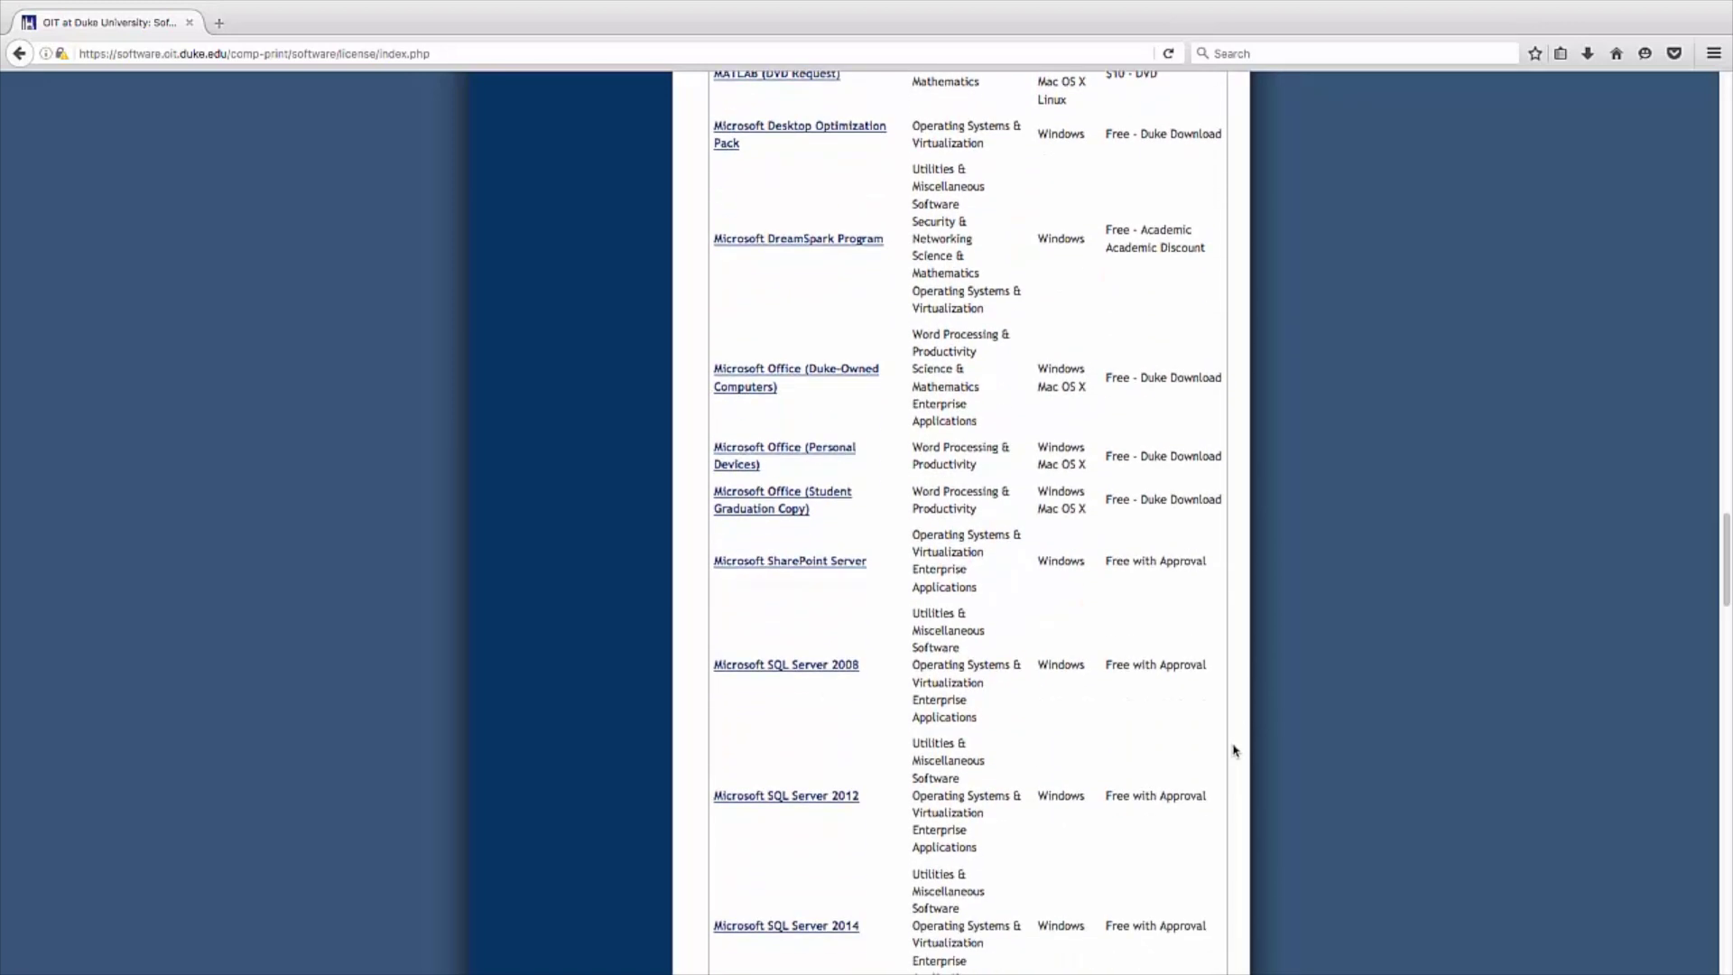
{"action": "scroll", "coordinate": [1235, 750], "scroll_direction": "down", "scroll_amount": 13}
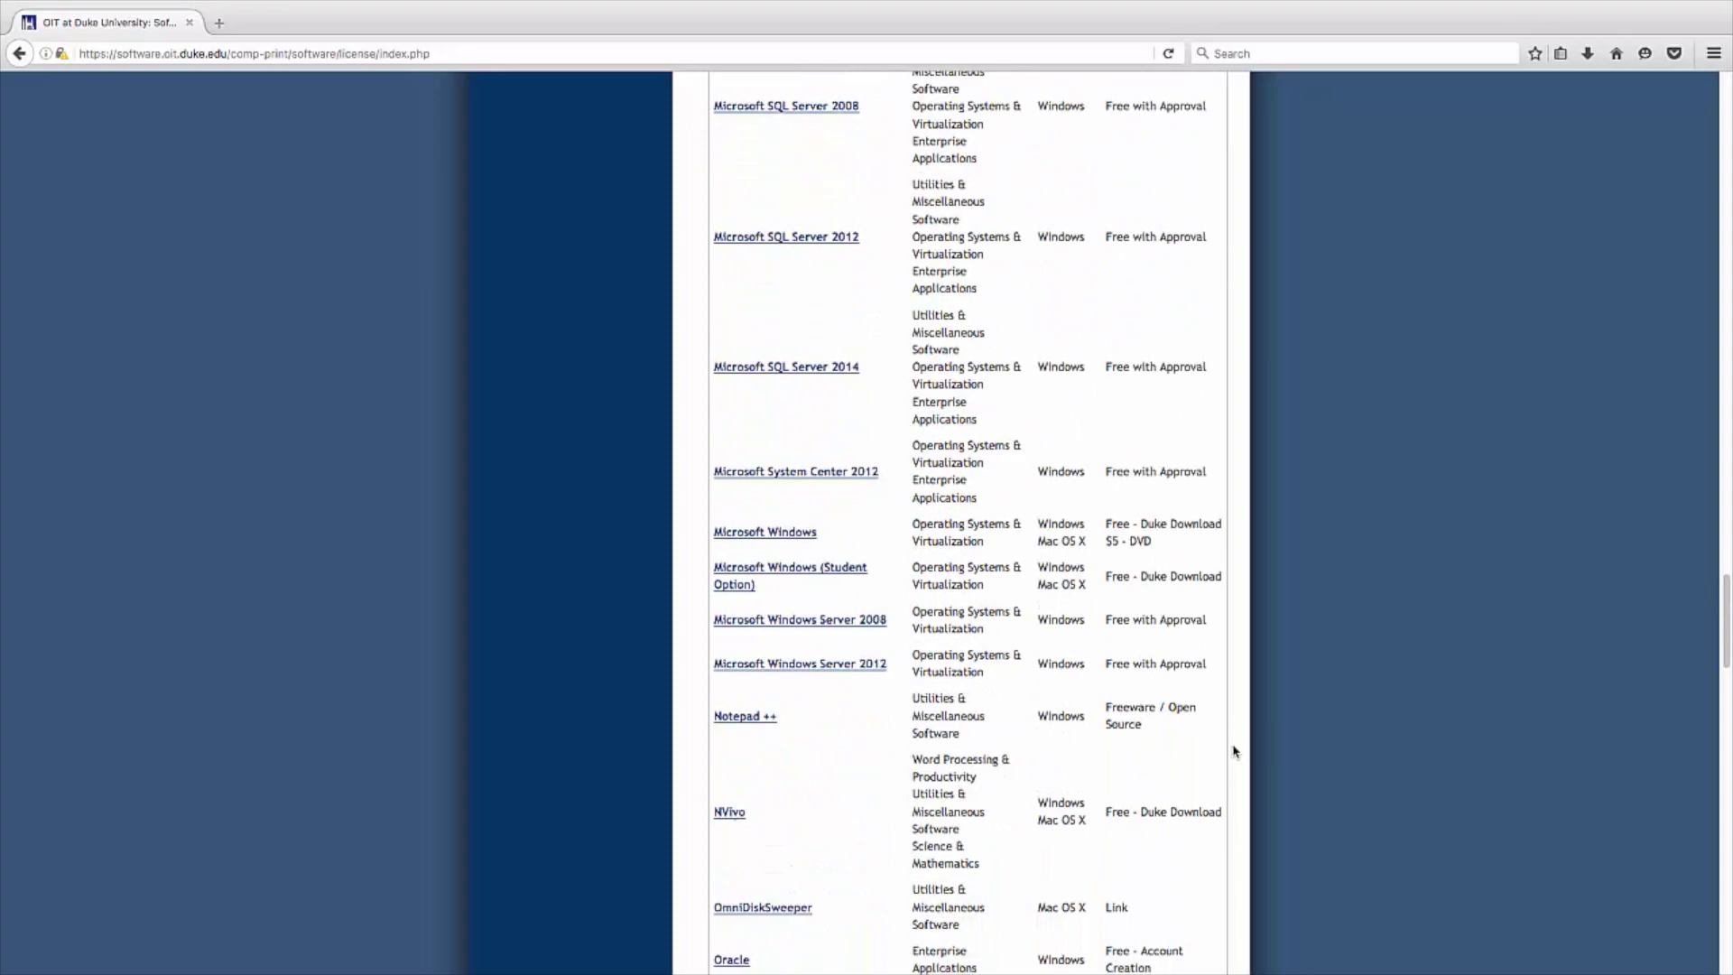
{"action": "scroll", "coordinate": [1235, 751], "scroll_direction": "down", "scroll_amount": 20}
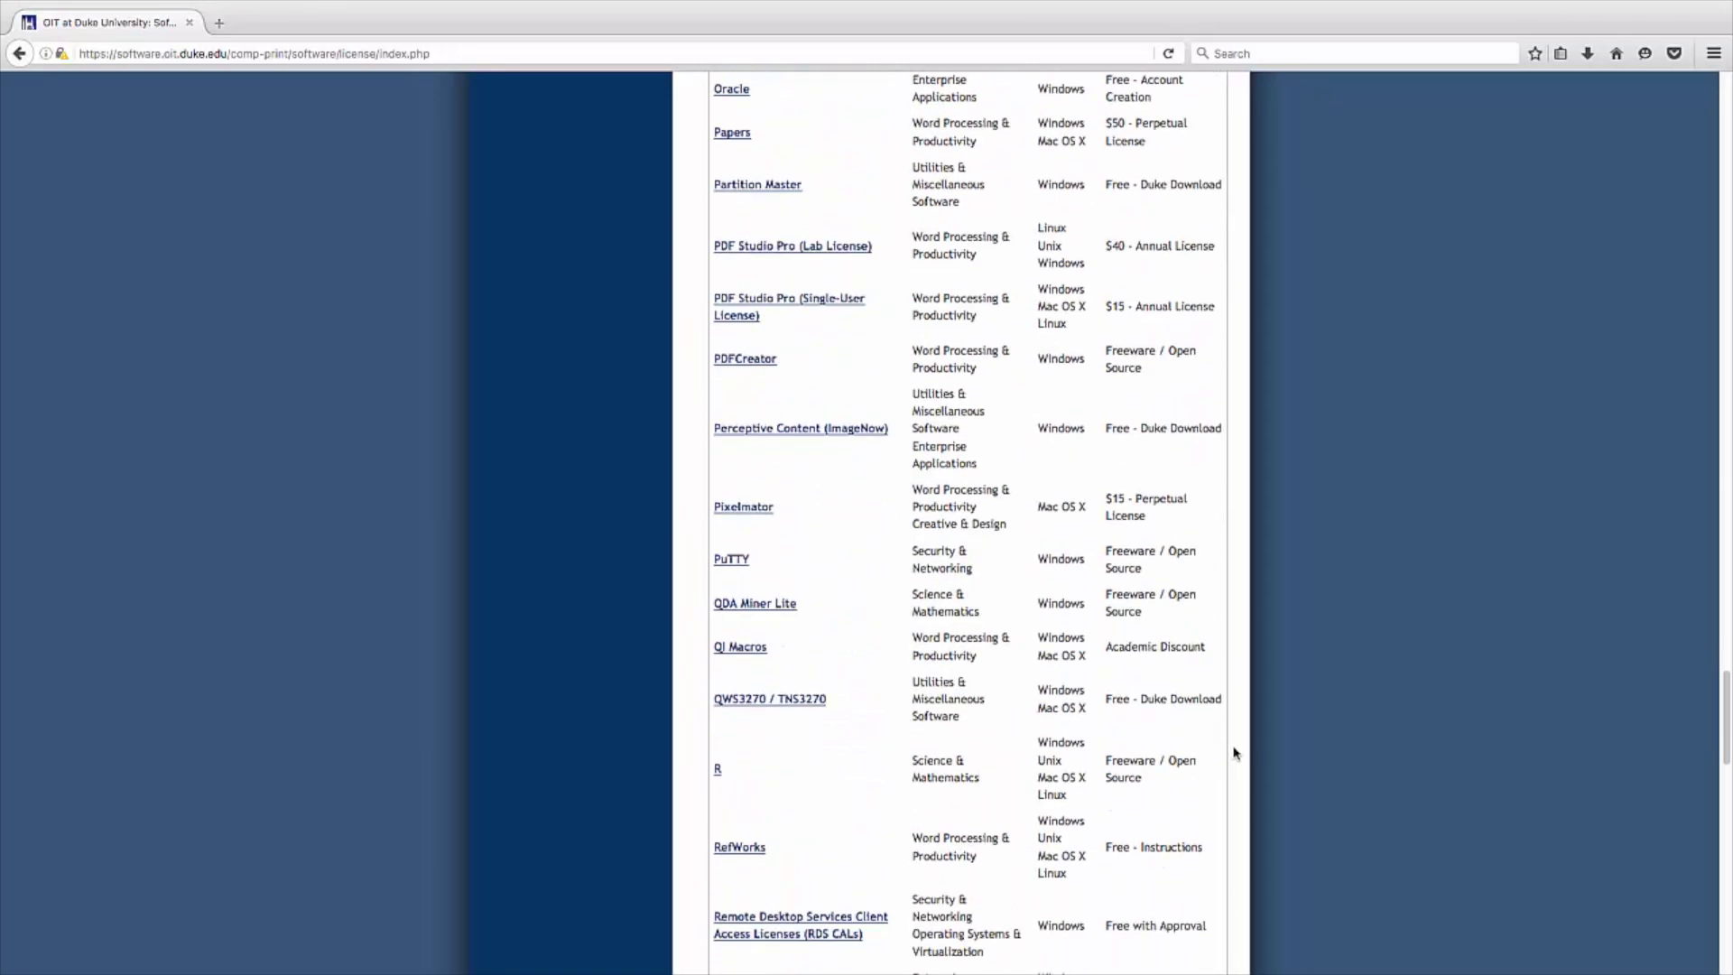
{"action": "scroll", "coordinate": [1235, 752], "scroll_direction": "down", "scroll_amount": 20}
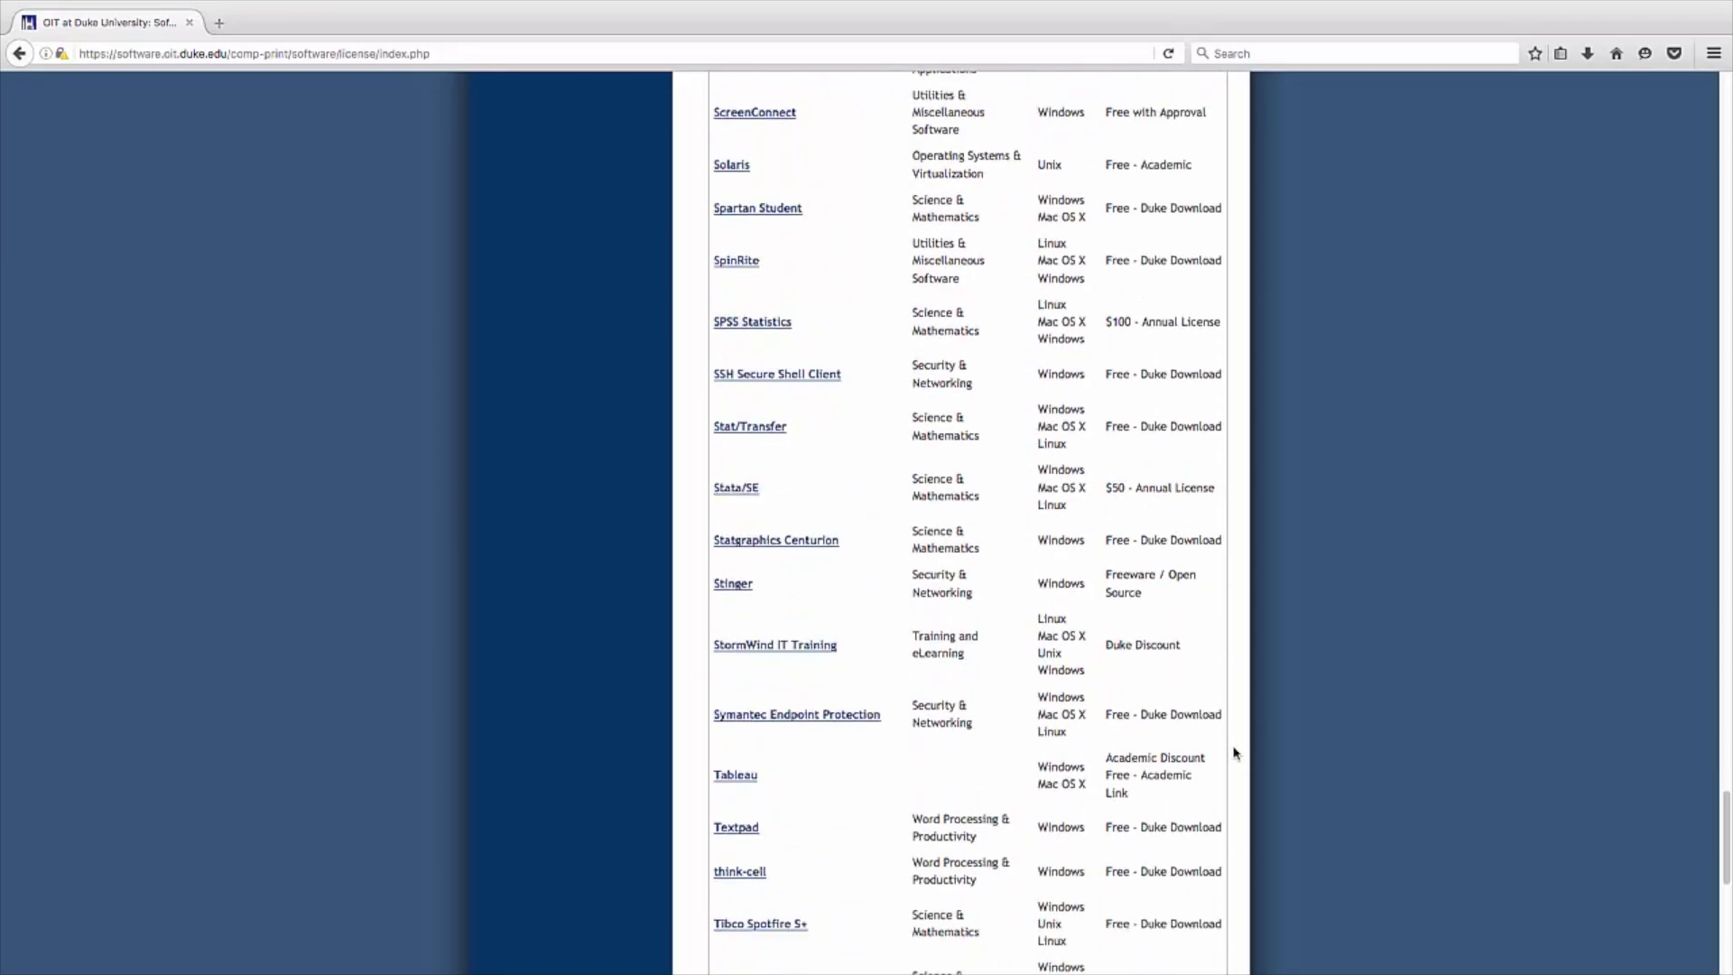
{"action": "scroll", "coordinate": [1235, 752], "scroll_direction": "down", "scroll_amount": 17}
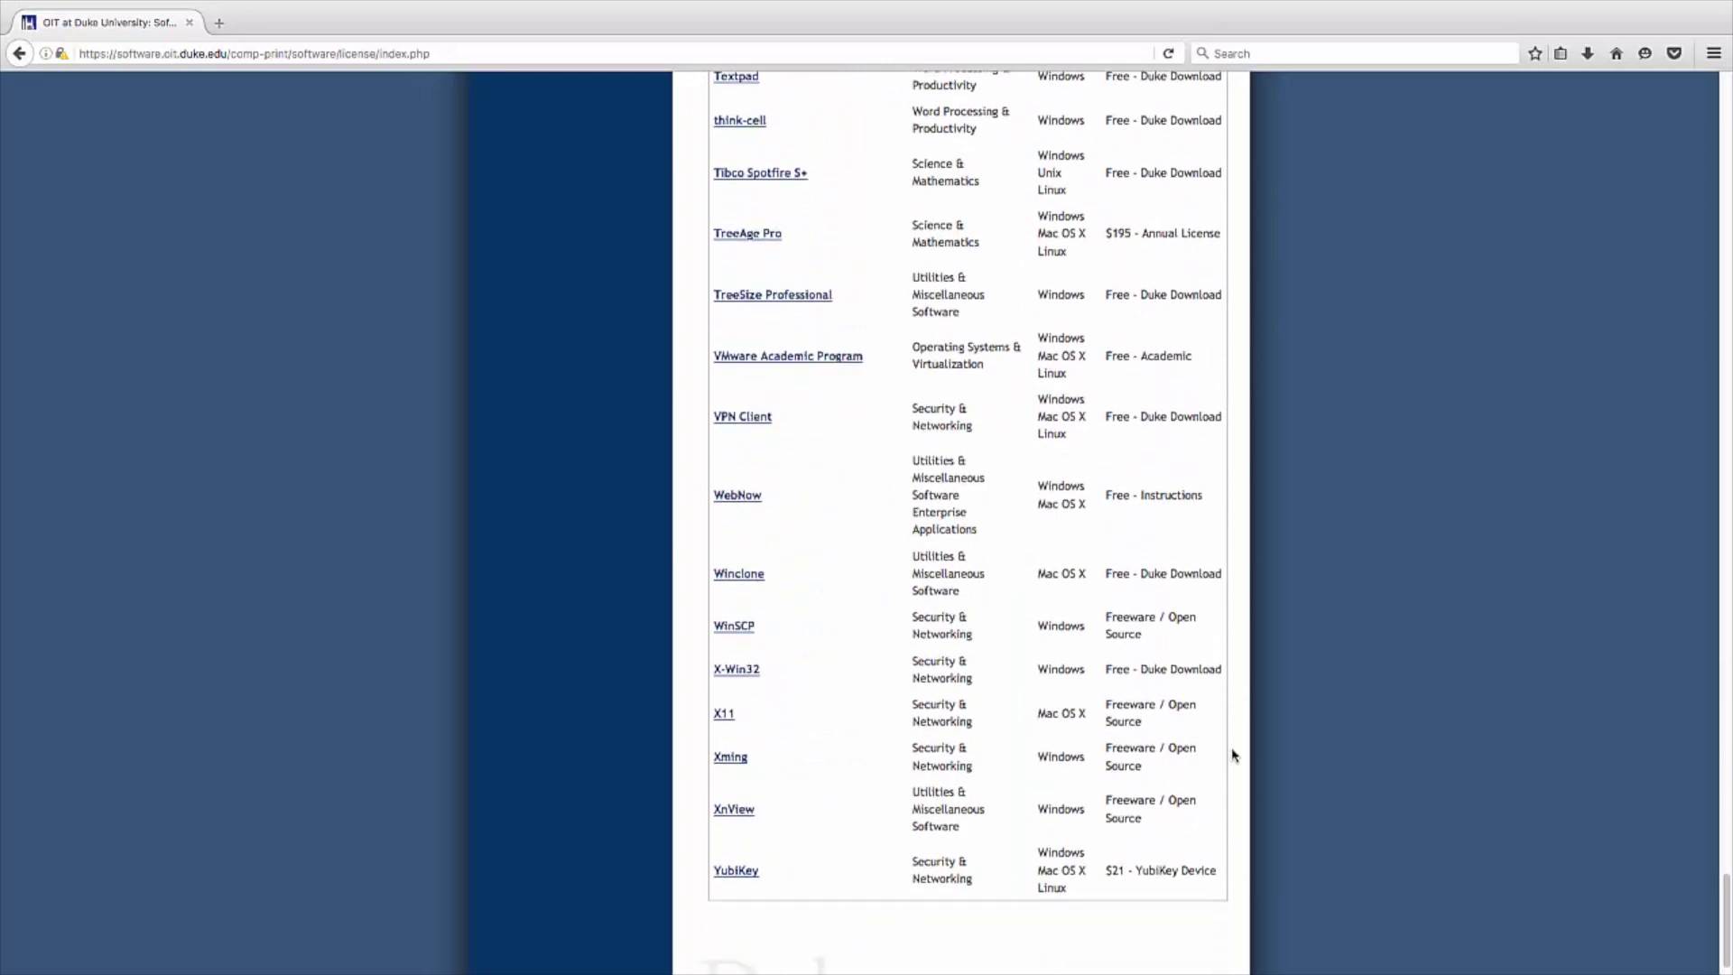
{"action": "scroll", "coordinate": [1235, 755], "scroll_direction": "down", "scroll_amount": 2}
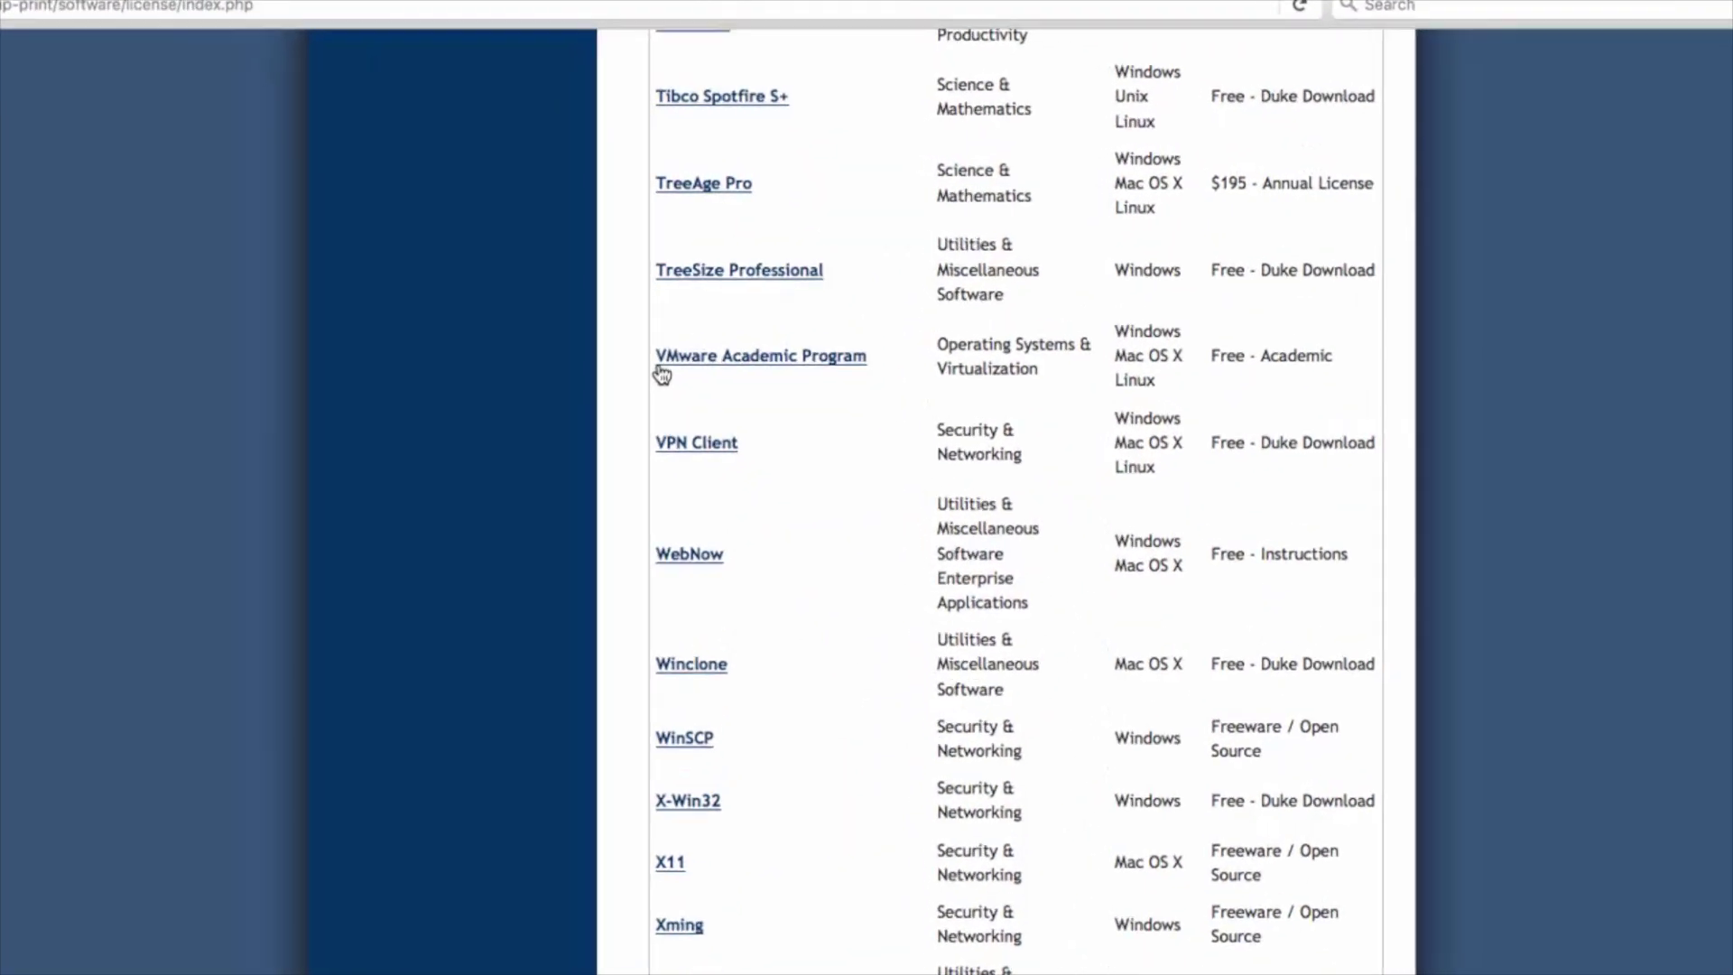
Open the VMware Academic Program entry and choose Get Software at its bottom
{"action": "left_click", "coordinate": [718, 307]}
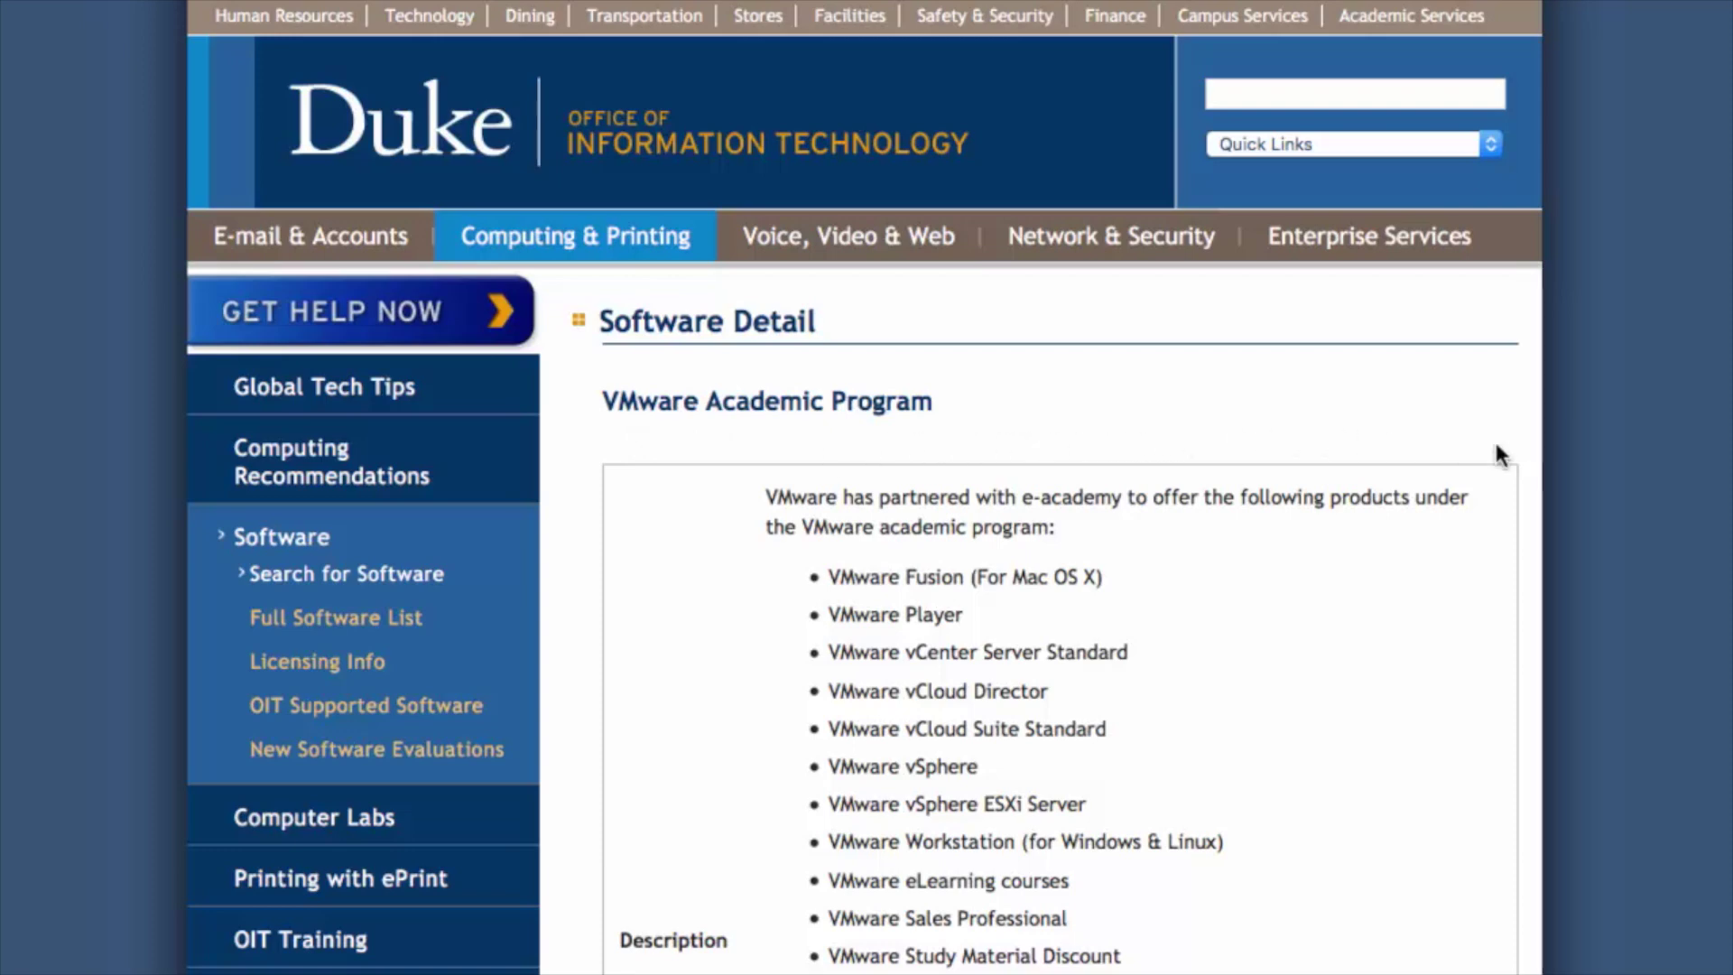
{"action": "scroll", "coordinate": [1545, 320], "scroll_direction": "down", "scroll_amount": 10}
{"action": "scroll", "coordinate": [1545, 320], "scroll_direction": "down", "scroll_amount": 2}
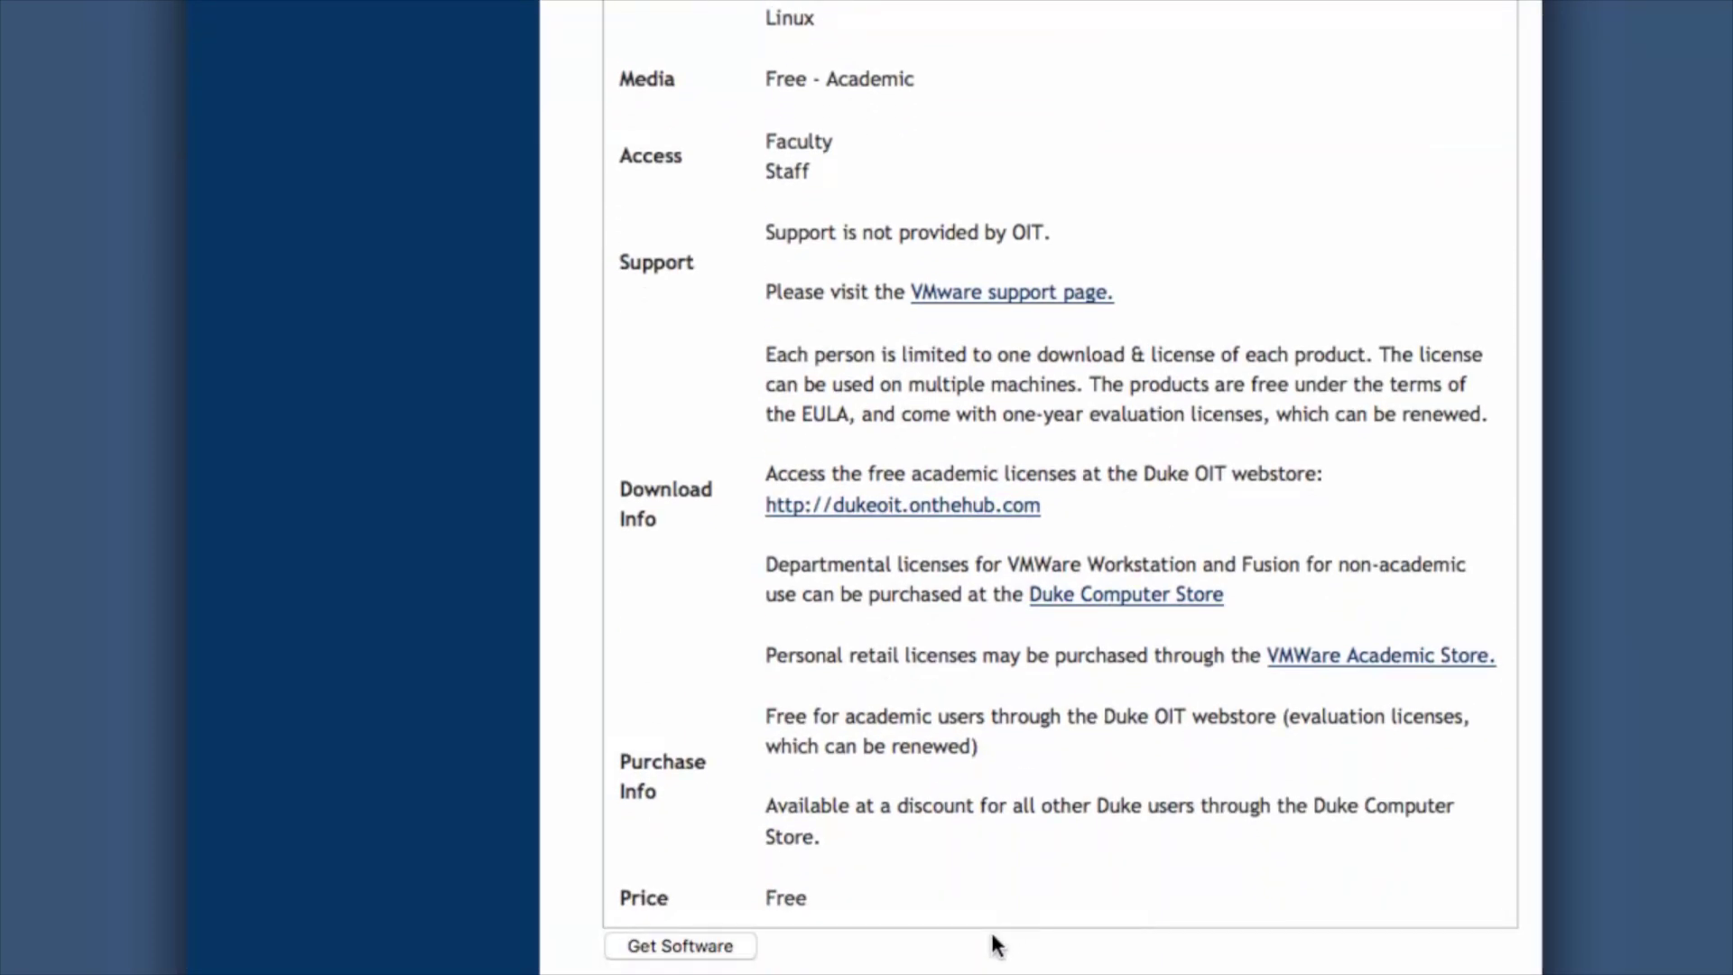
{"action": "left_click", "coordinate": [741, 955]}
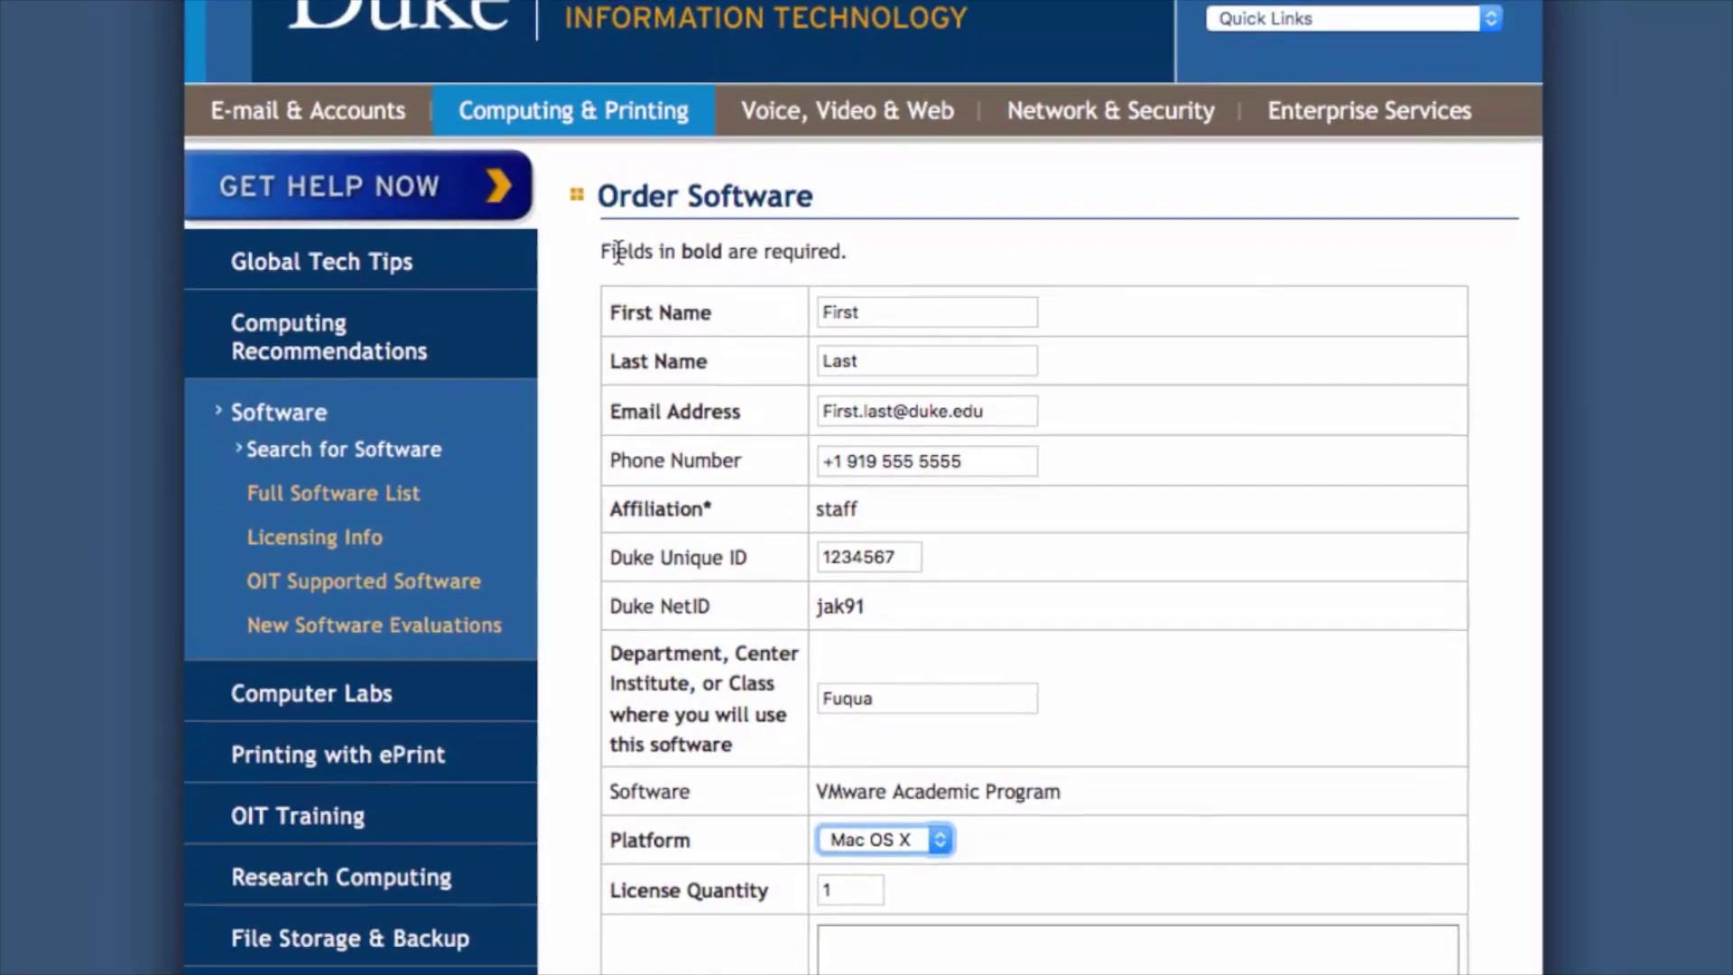
Review the prefilled order fields, keep Mac OS X as the platform, and submit
{"action": "scroll", "coordinate": [867, 143], "scroll_direction": "down", "scroll_amount": 4}
{"action": "left_click", "coordinate": [895, 136]}
{"action": "left_click", "coordinate": [913, 174]}
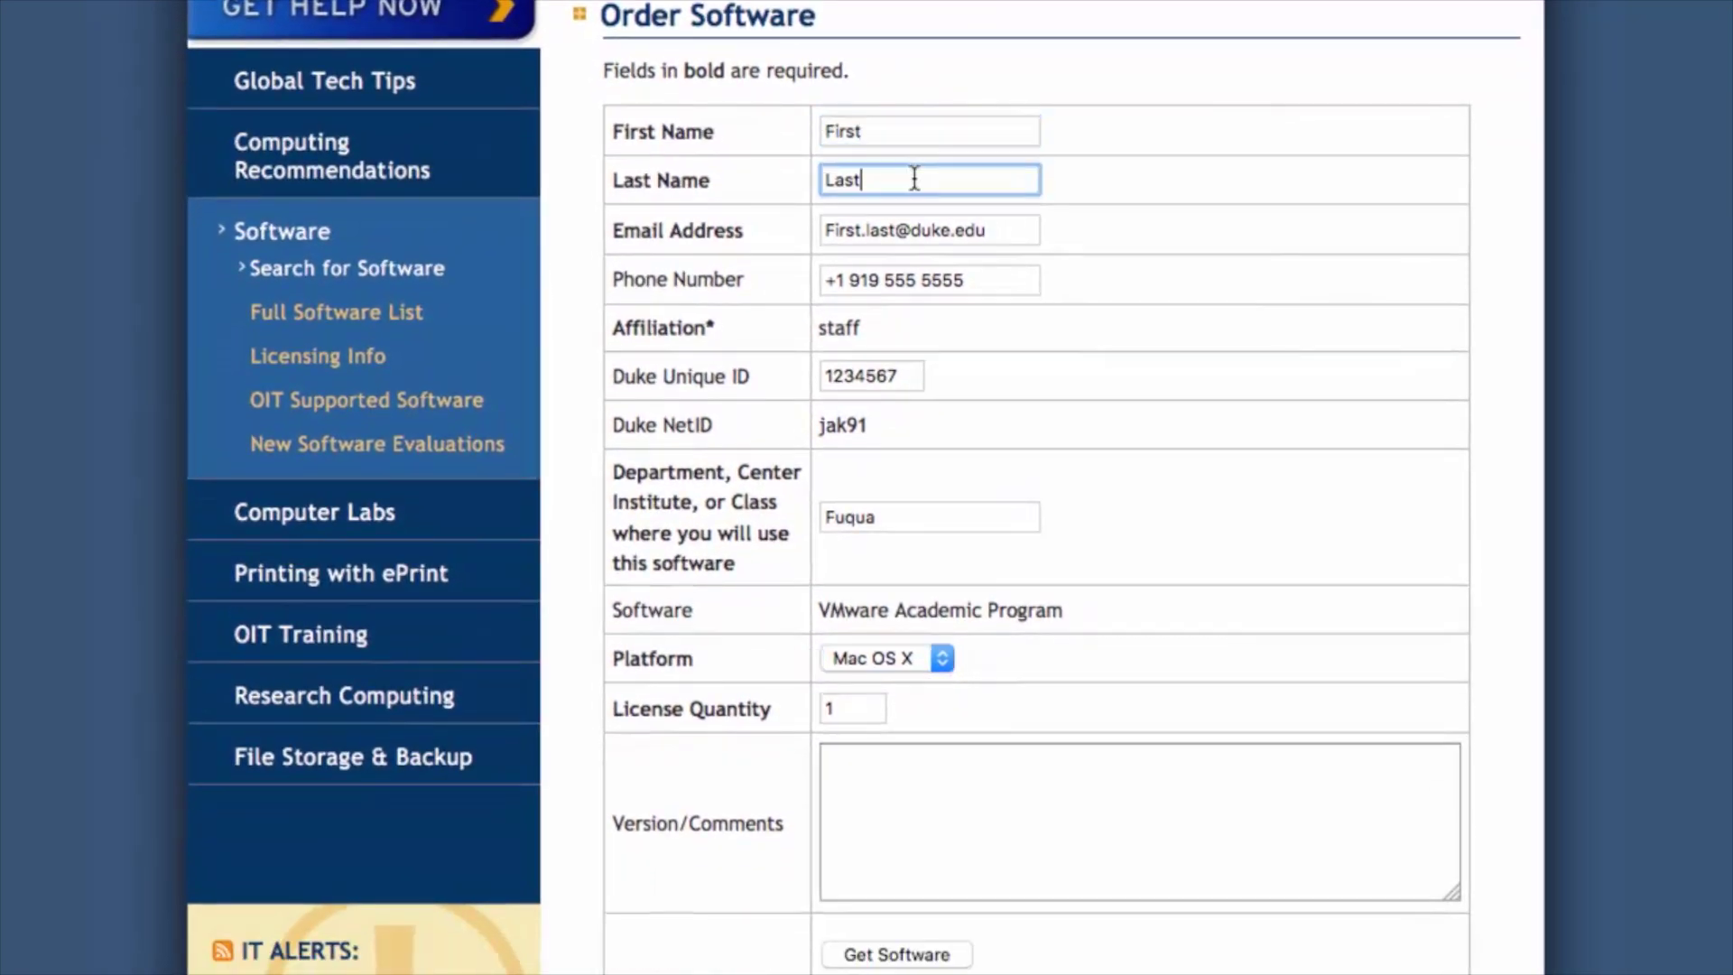
{"action": "left_click", "coordinate": [1004, 233]}
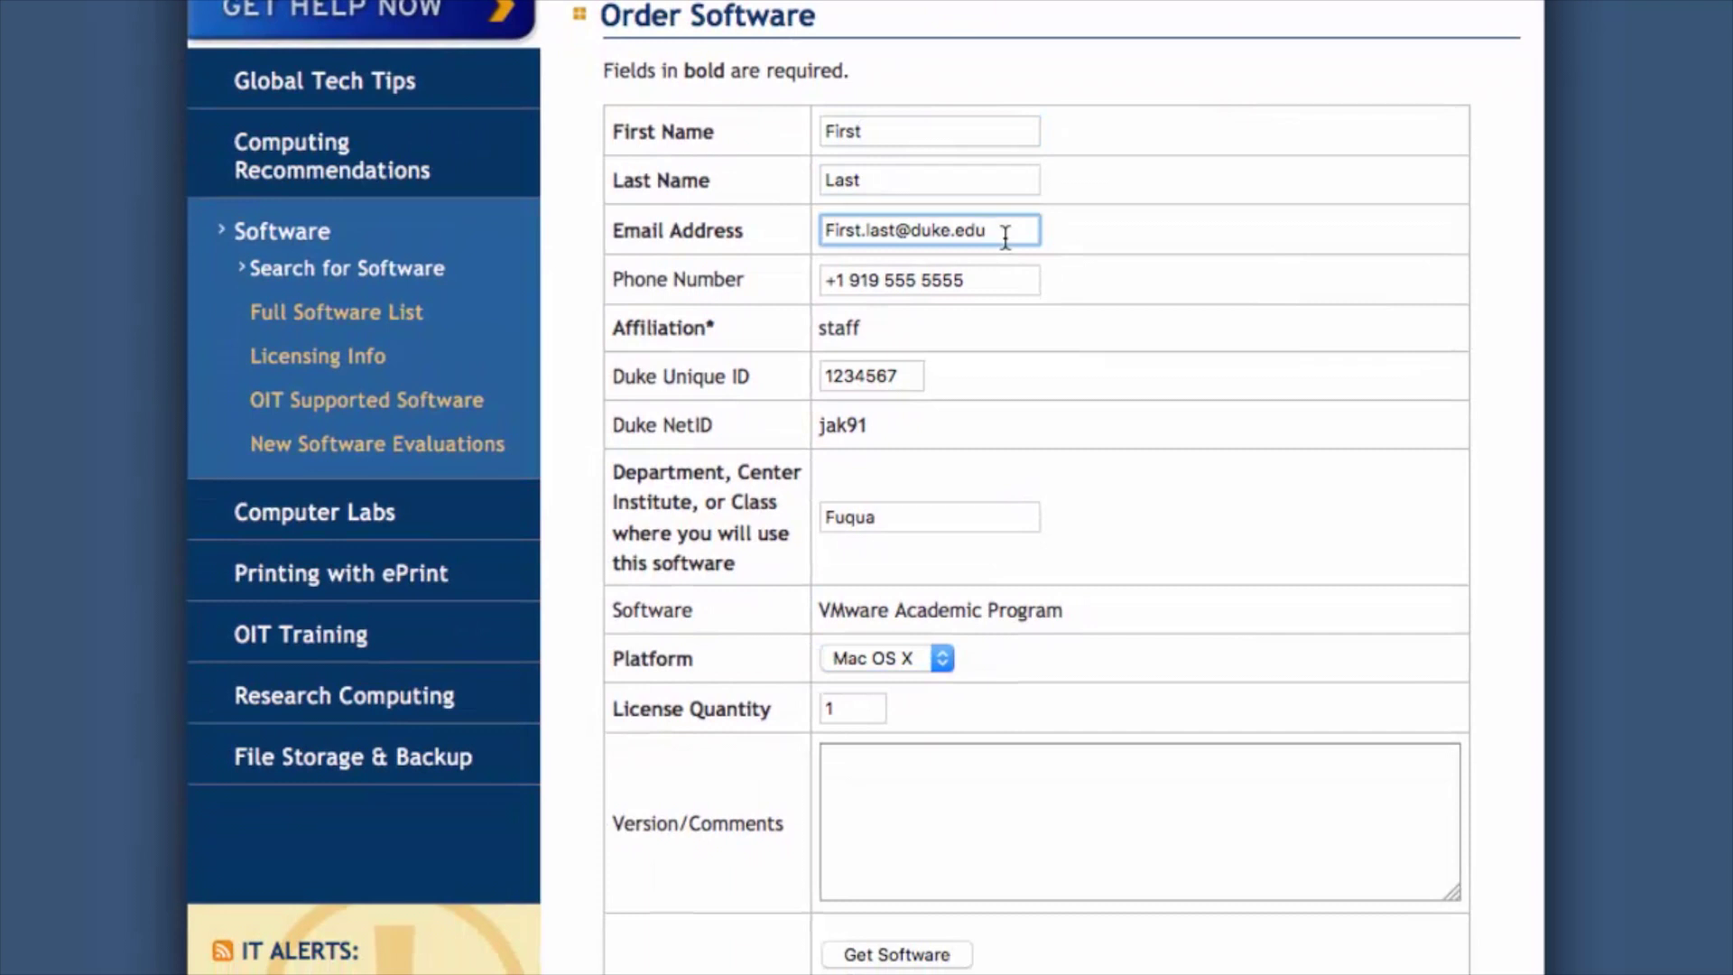
{"action": "left_click", "coordinate": [1017, 286]}
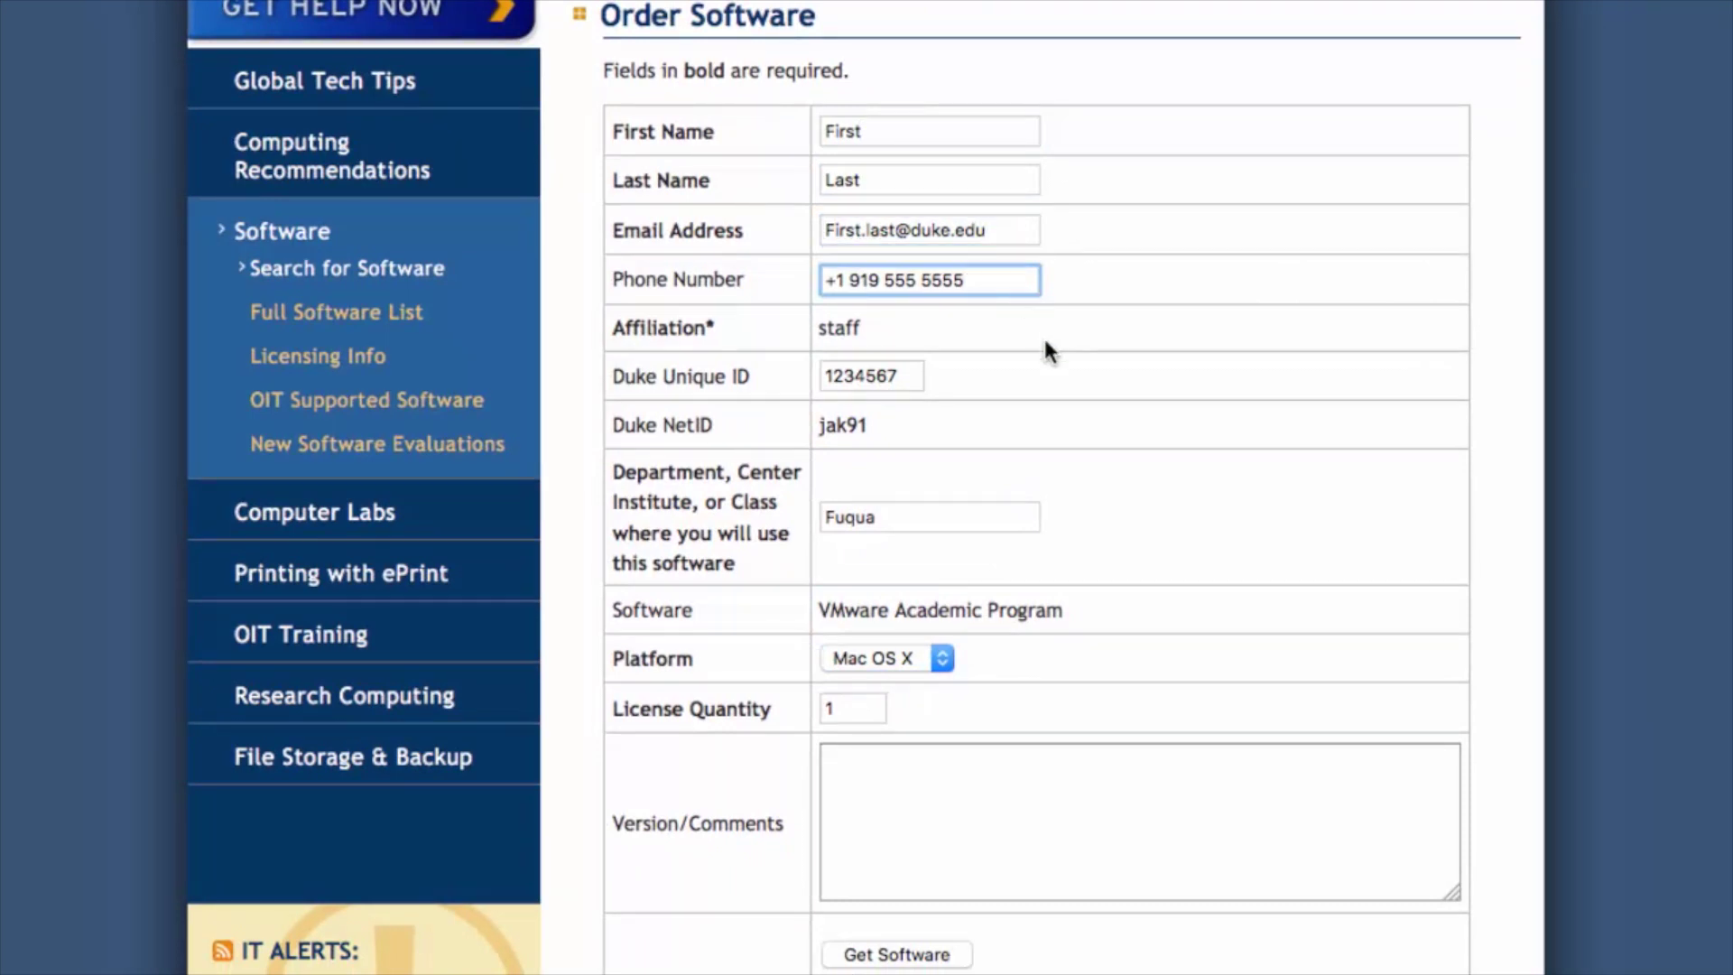
{"action": "left_click", "coordinate": [919, 373]}
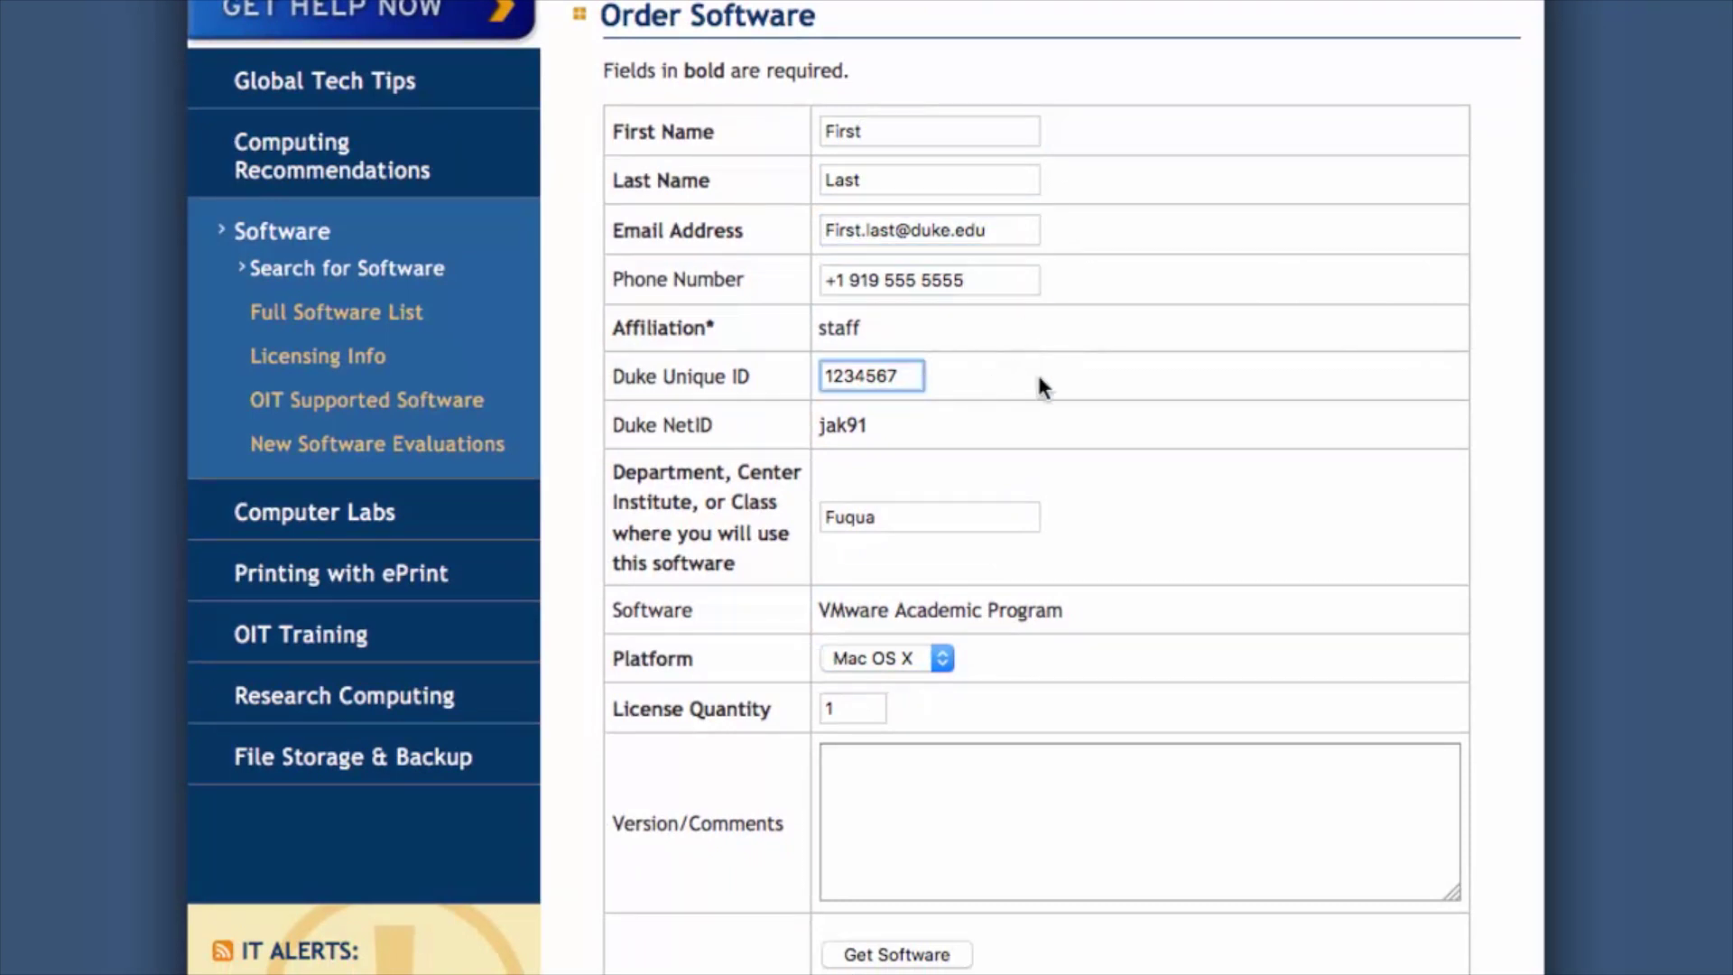
{"action": "left_click", "coordinate": [903, 519]}
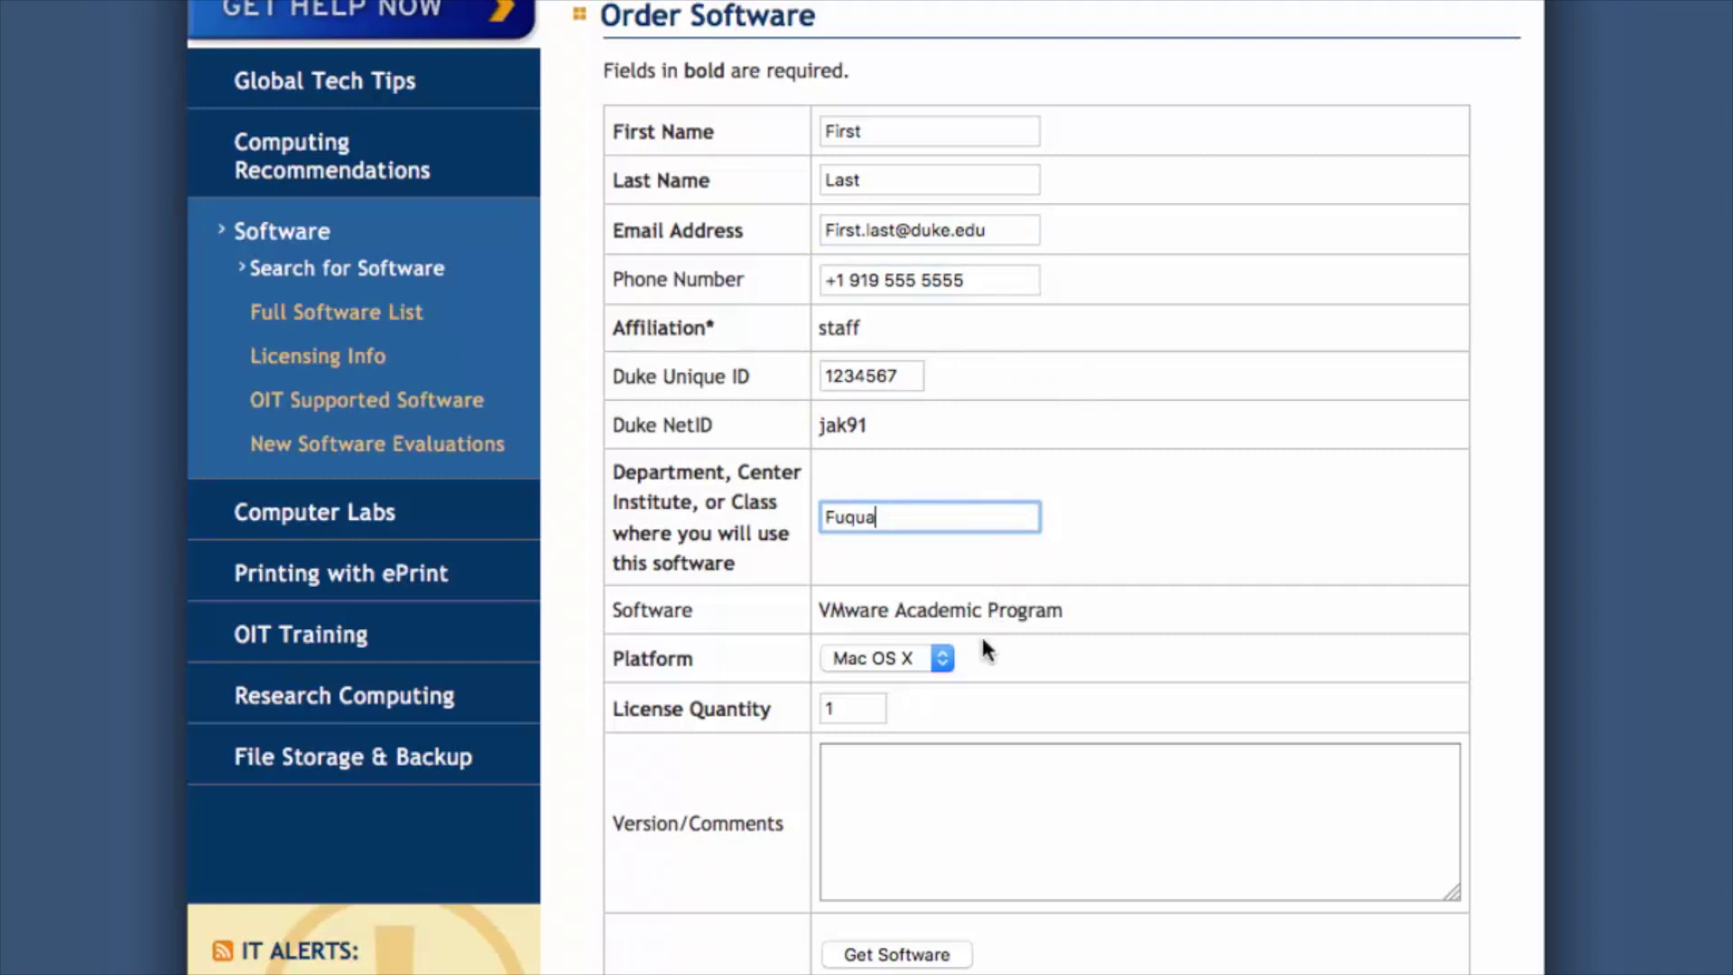
{"action": "left_click", "coordinate": [948, 660]}
{"action": "left_click", "coordinate": [925, 733]}
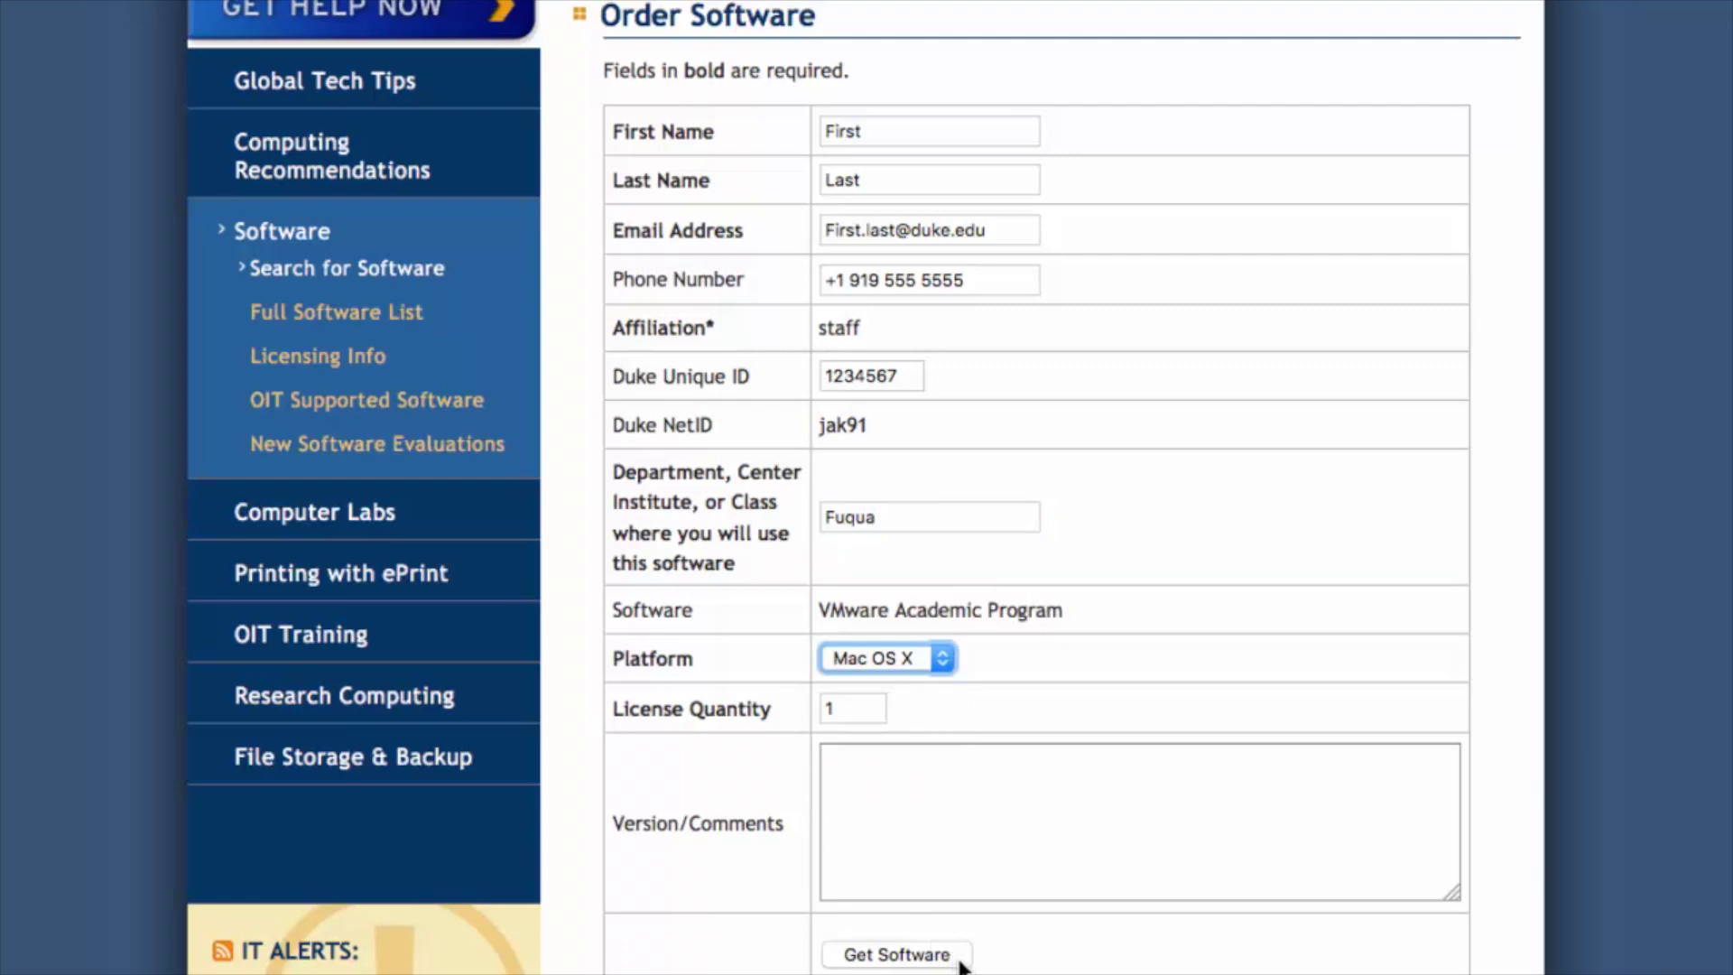
{"action": "left_click", "coordinate": [896, 954]}
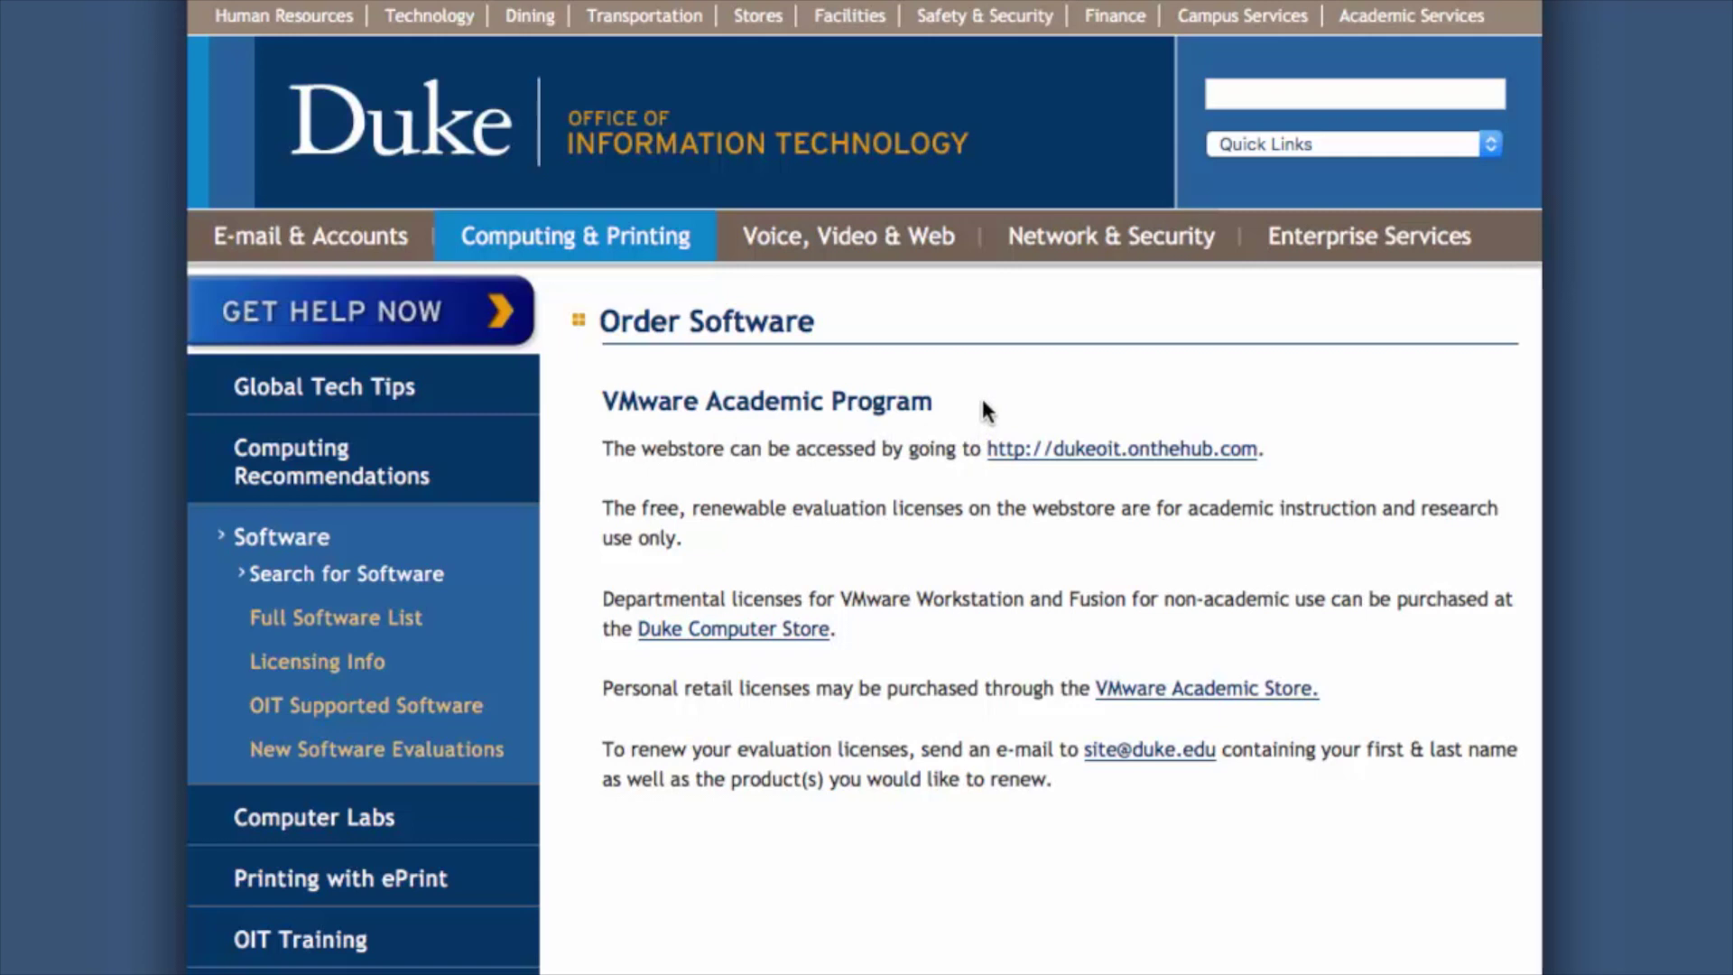
{"action": "left_click", "coordinate": [1038, 458]}
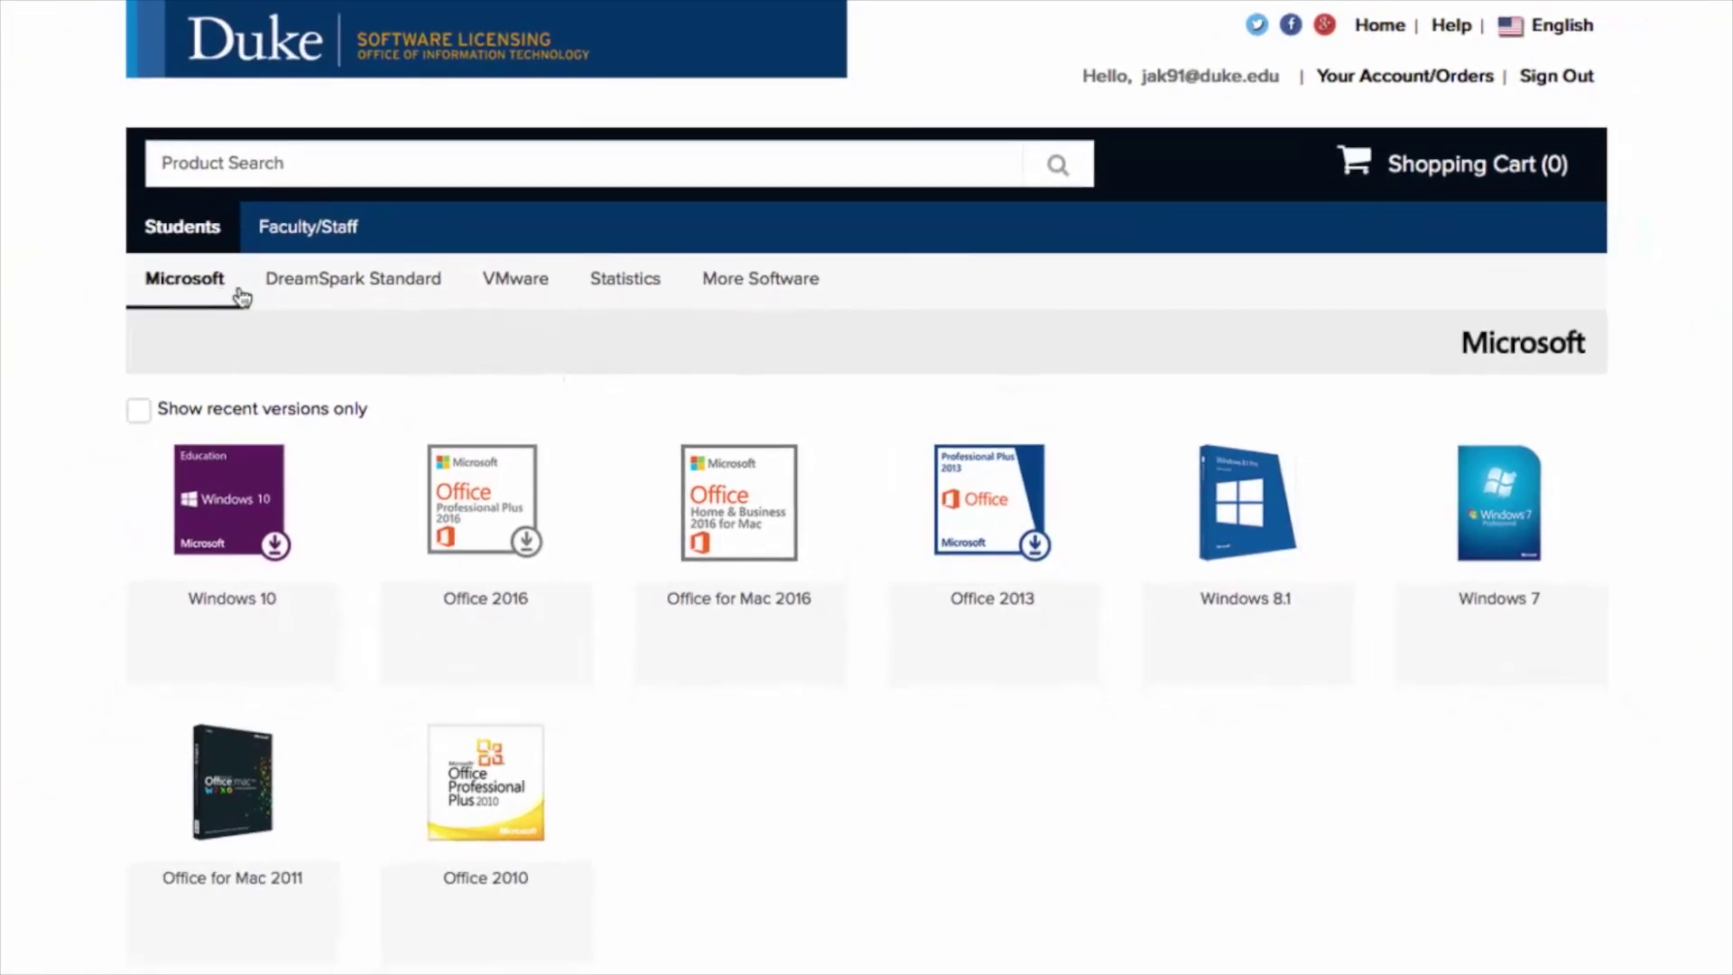
Add VMware Fusion 7.0 for Mac OS X to the cart and check out
{"action": "left_click", "coordinate": [515, 282]}
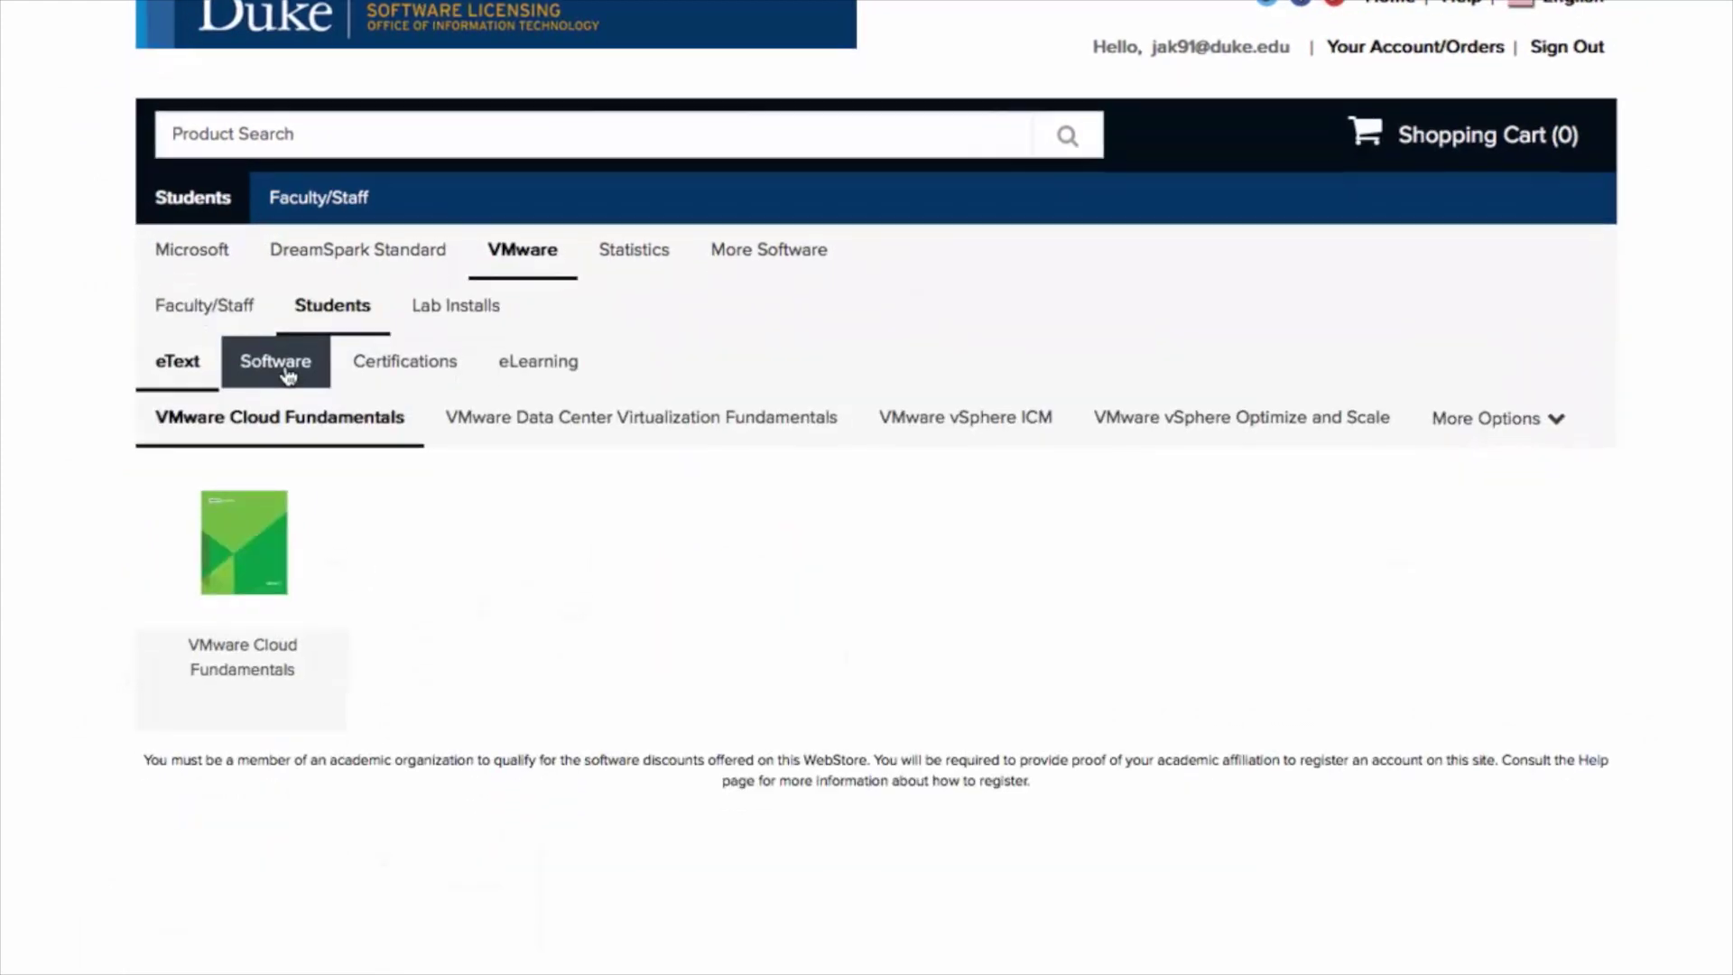
{"action": "left_click", "coordinate": [287, 373]}
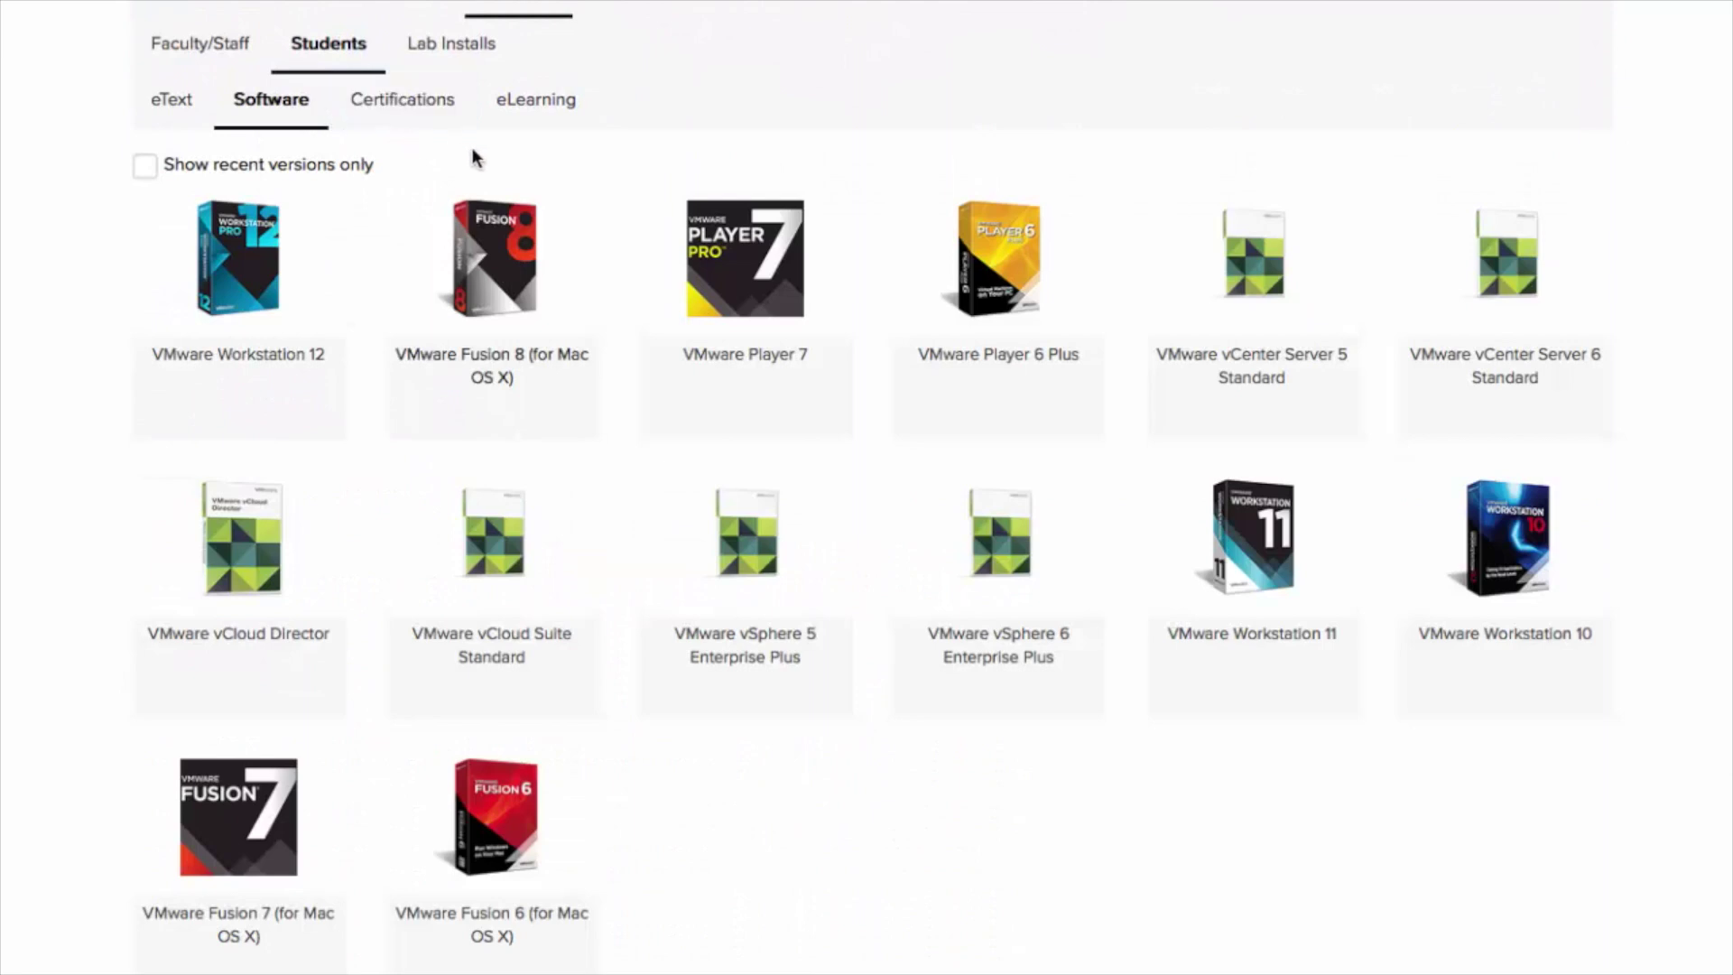
{"action": "left_click", "coordinate": [293, 815]}
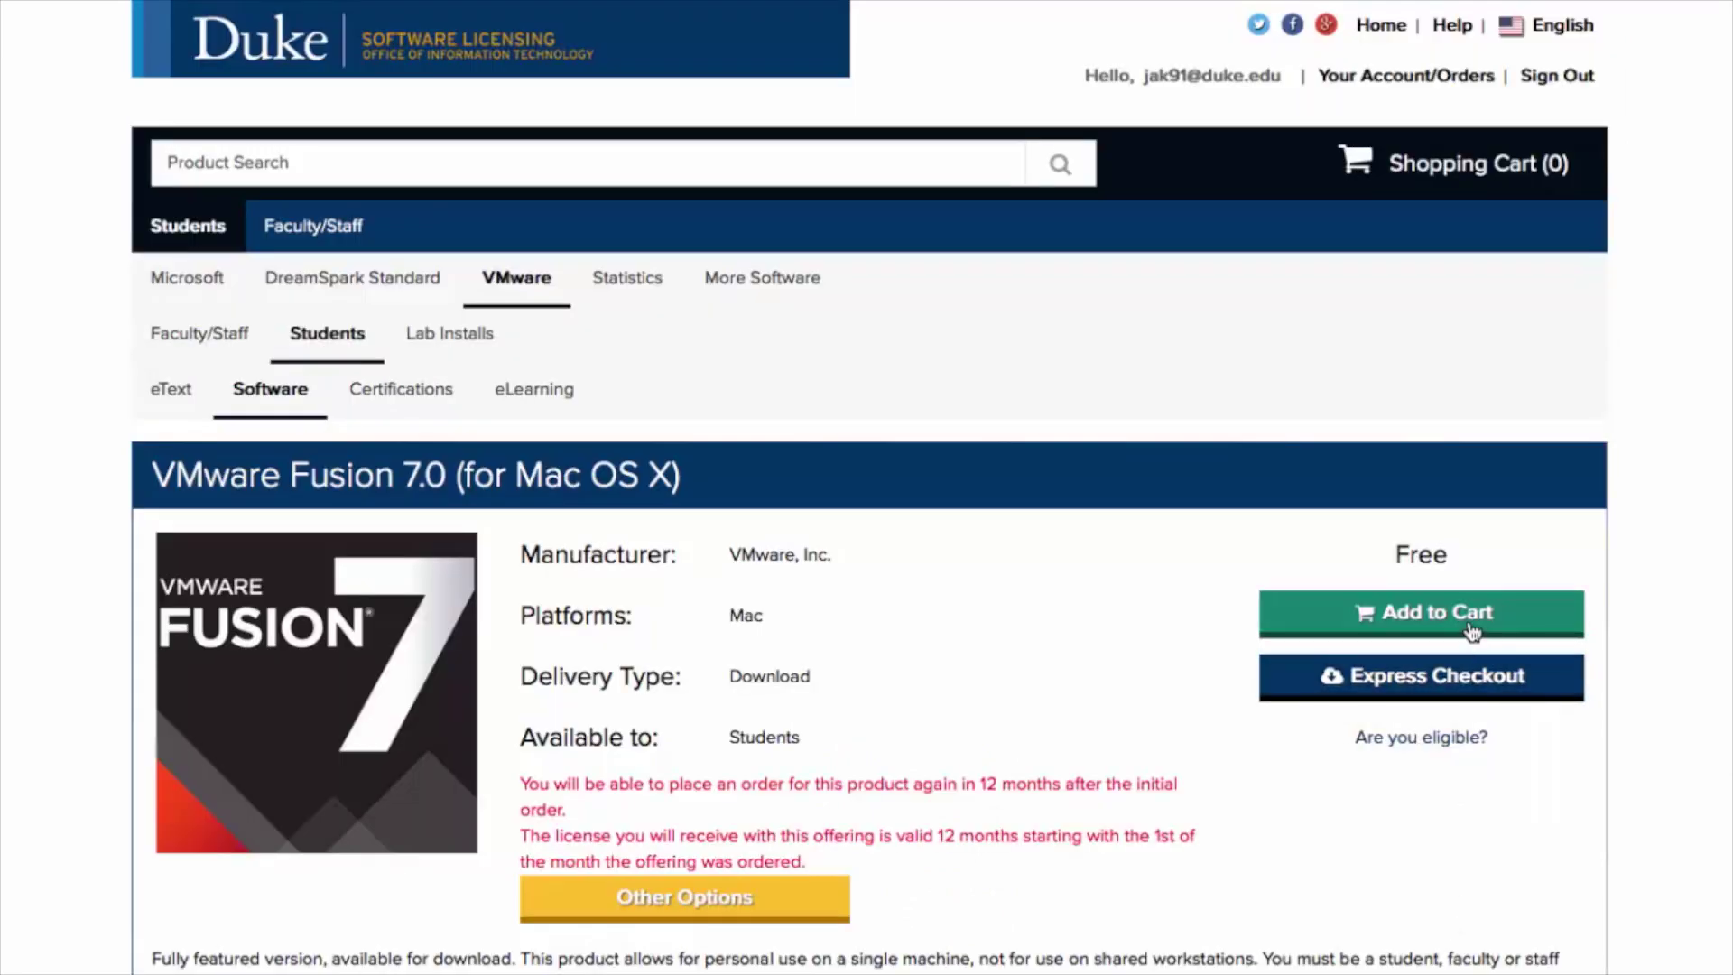
{"action": "left_click", "coordinate": [1471, 630]}
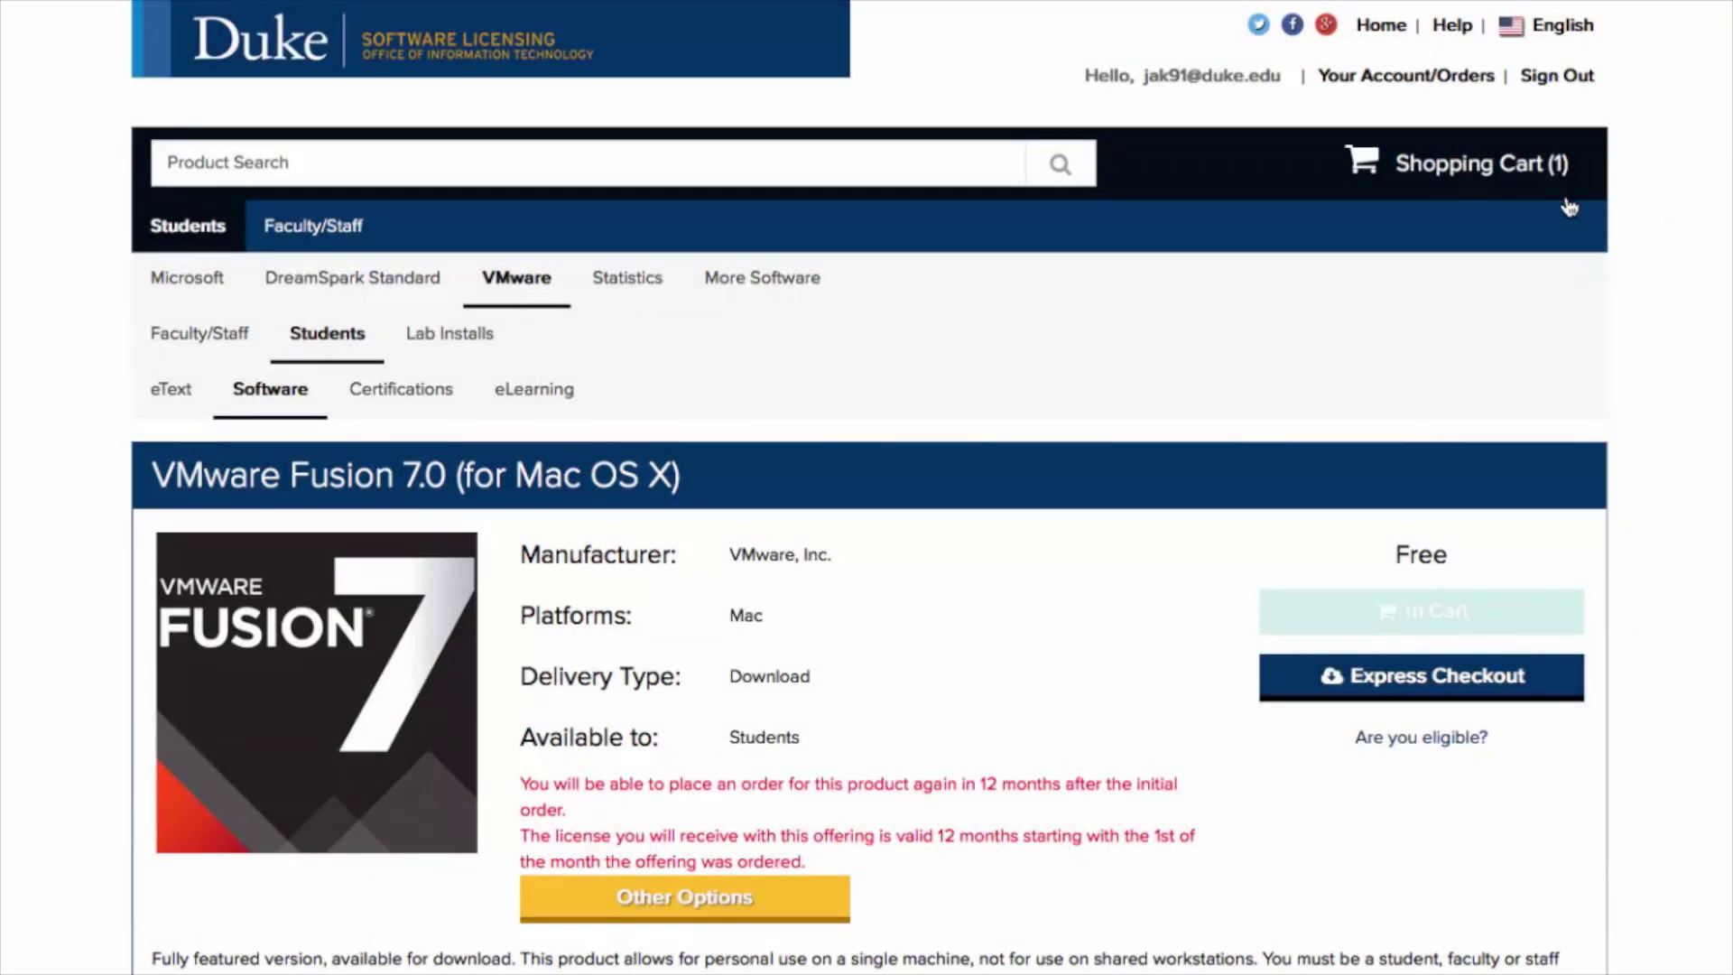
{"action": "left_click", "coordinate": [1499, 176]}
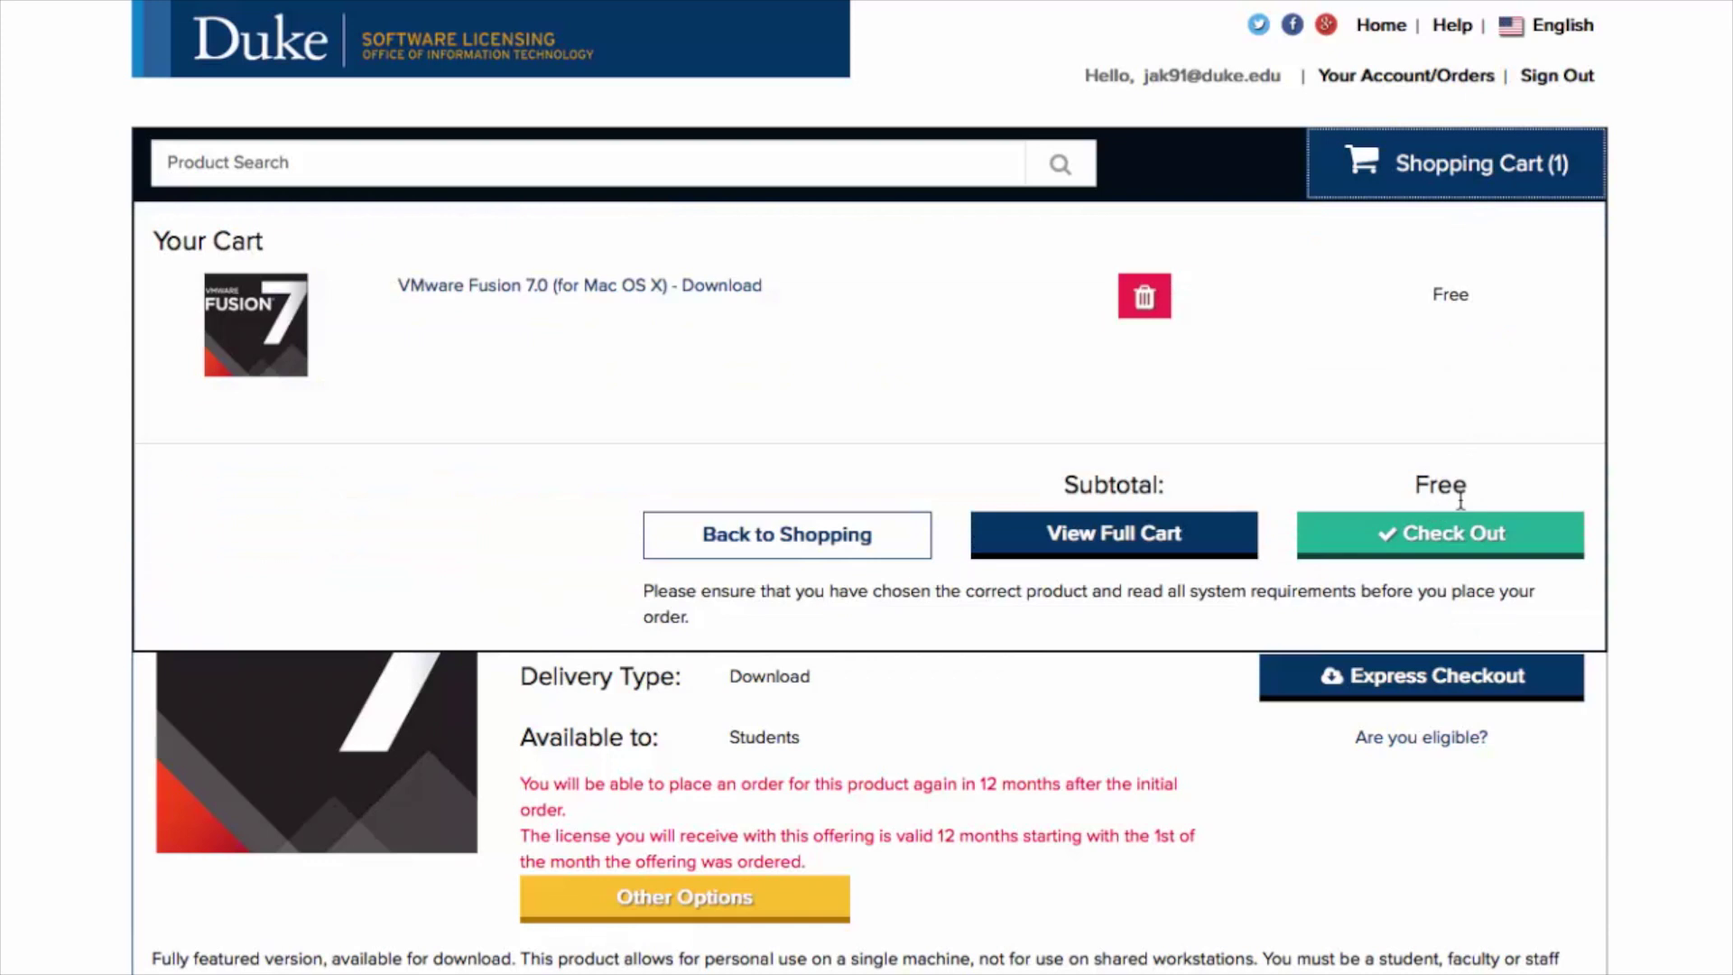
{"action": "left_click", "coordinate": [1453, 541]}
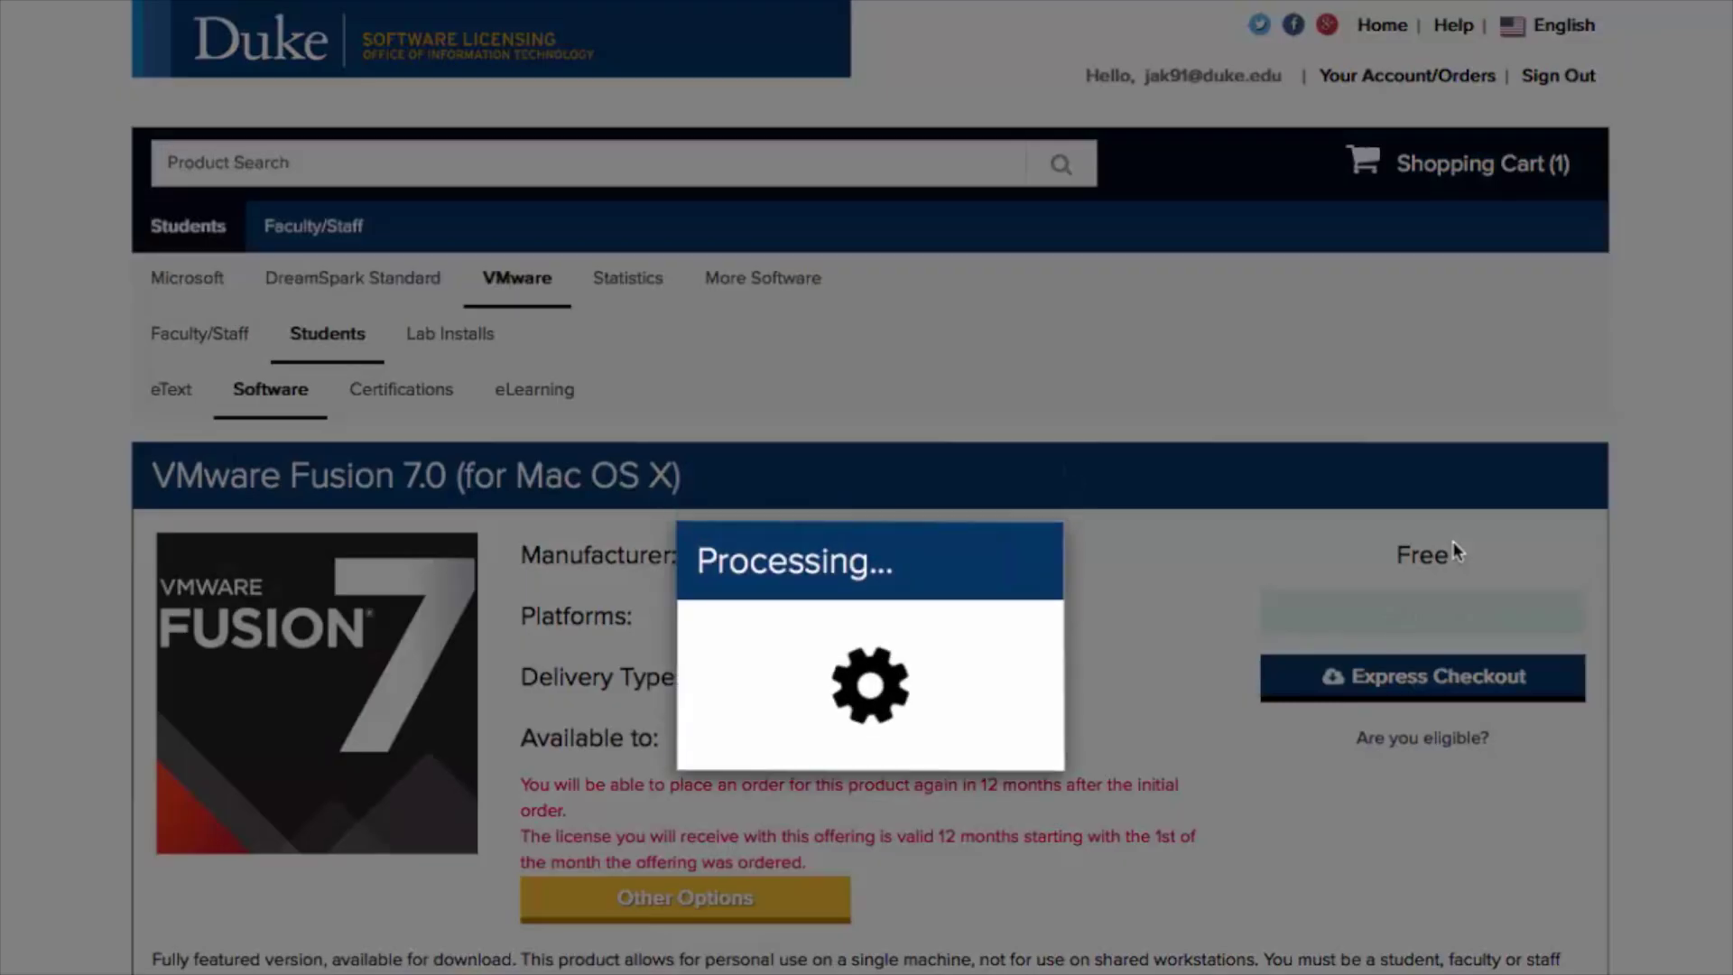
Accept the VMware EULA, confirm name and email fields, and proceed with the order
{"action": "scroll", "coordinate": [1338, 707], "scroll_direction": "down", "scroll_amount": 15}
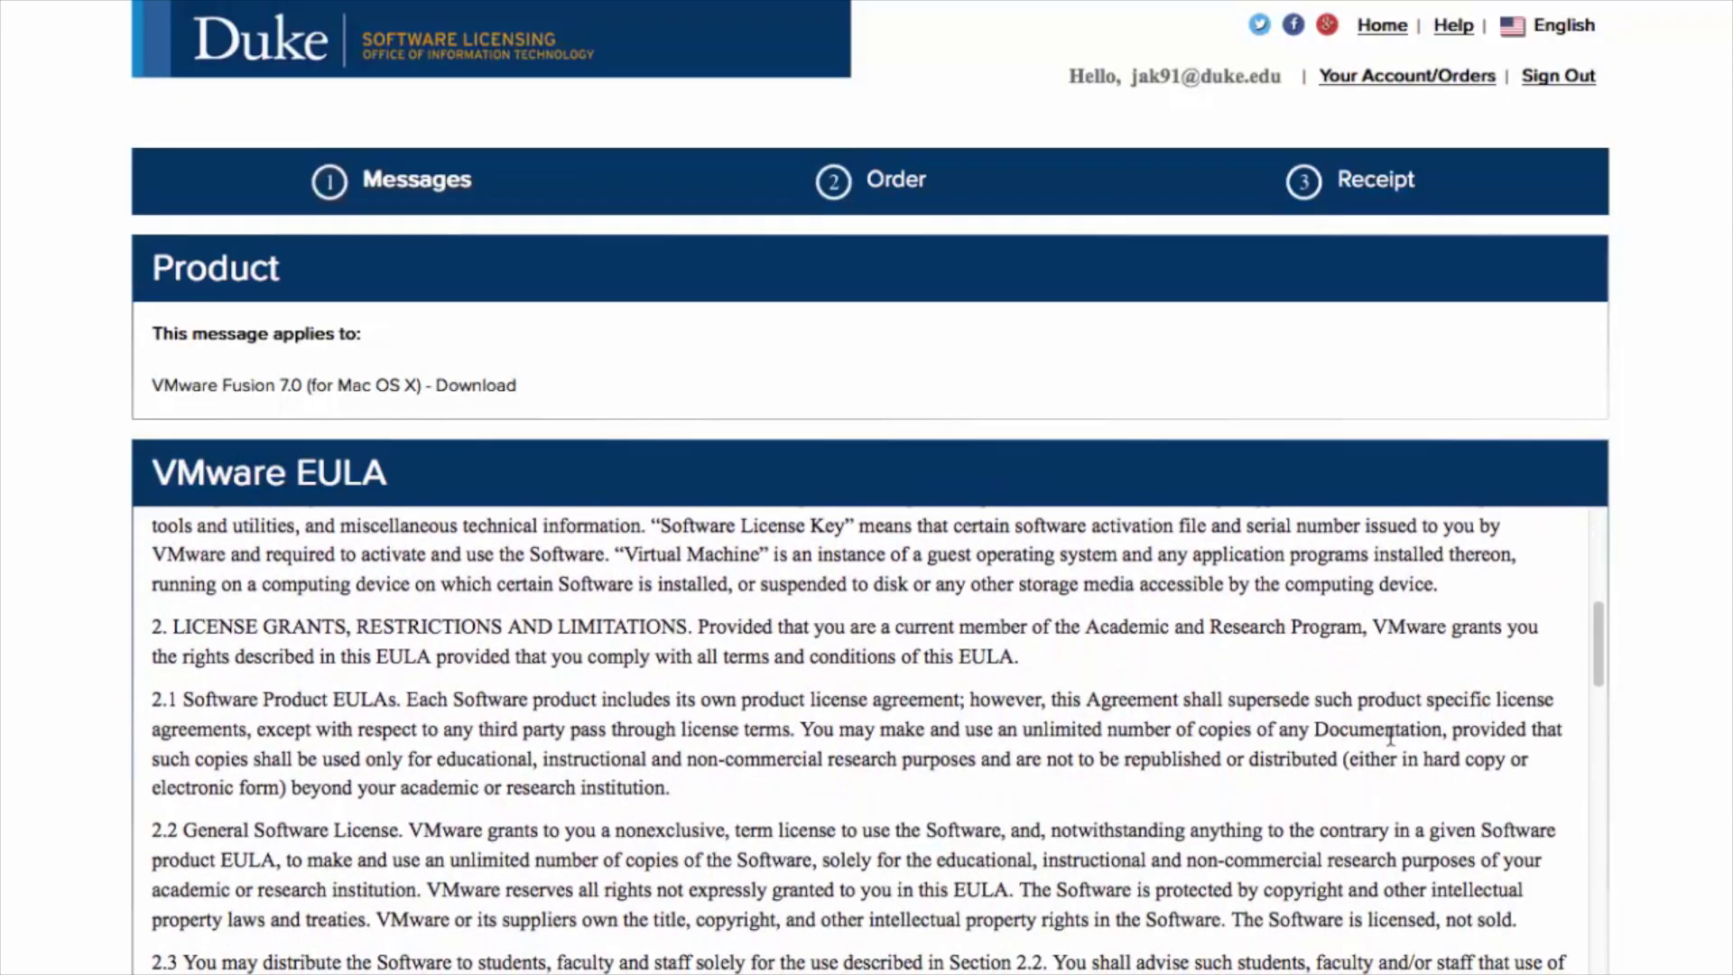
{"action": "scroll", "coordinate": [1393, 710], "scroll_direction": "down", "scroll_amount": 10}
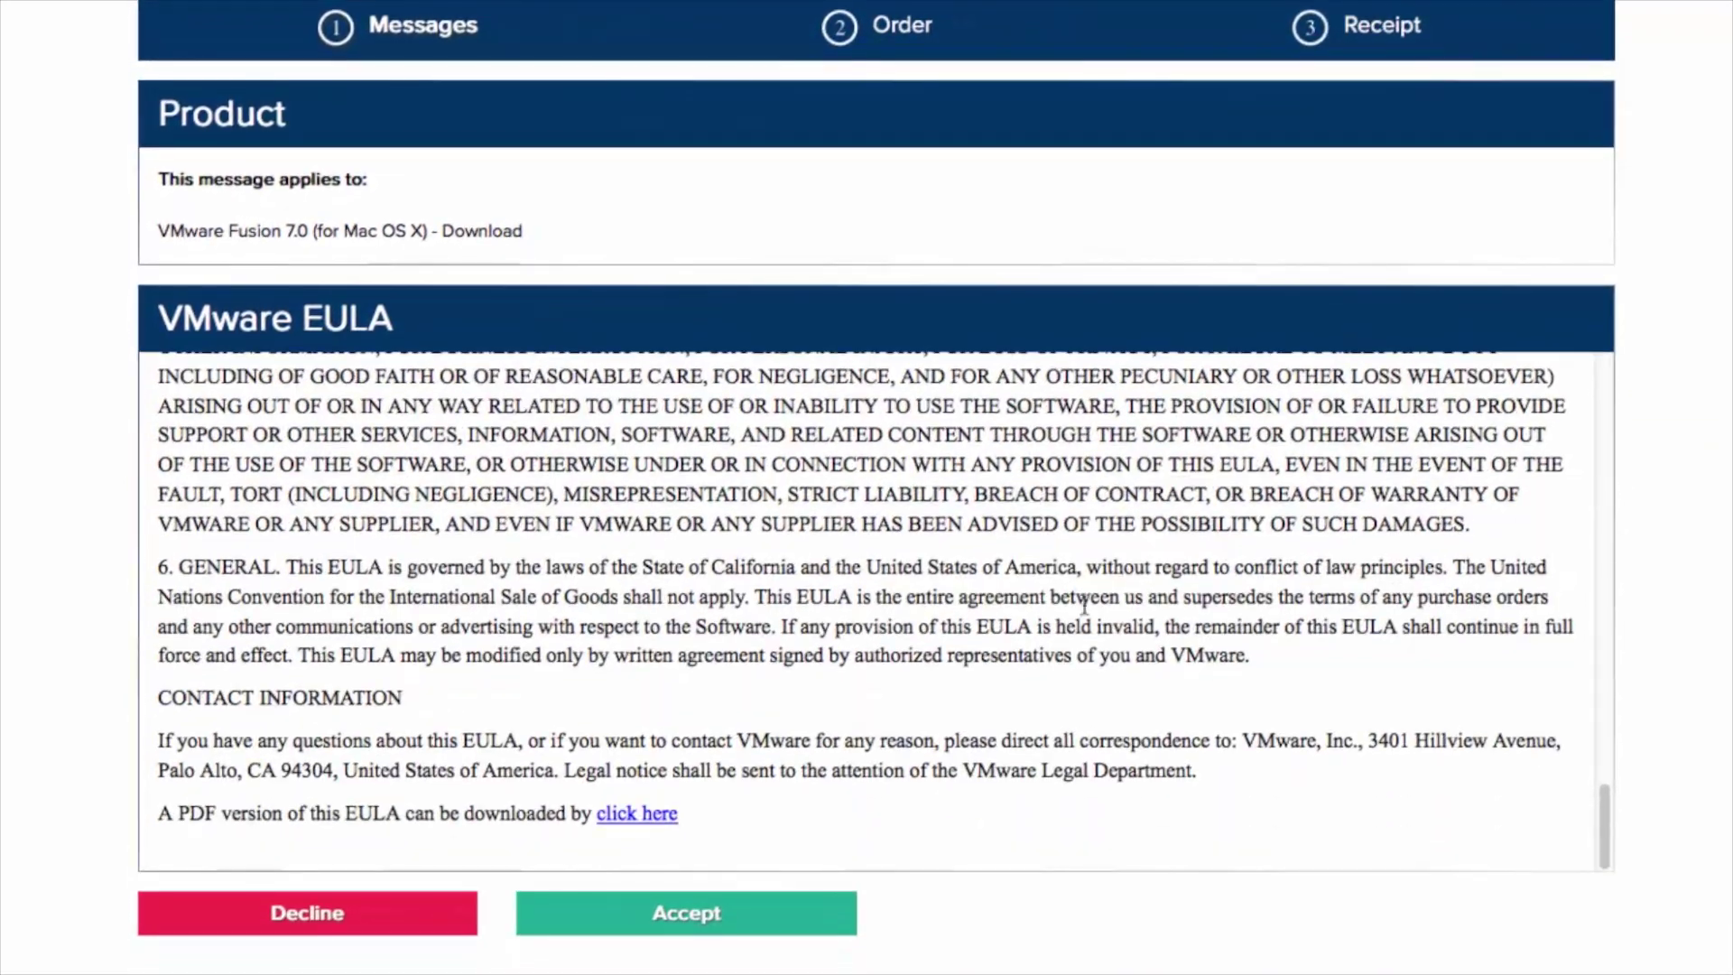
{"action": "left_click", "coordinate": [549, 928]}
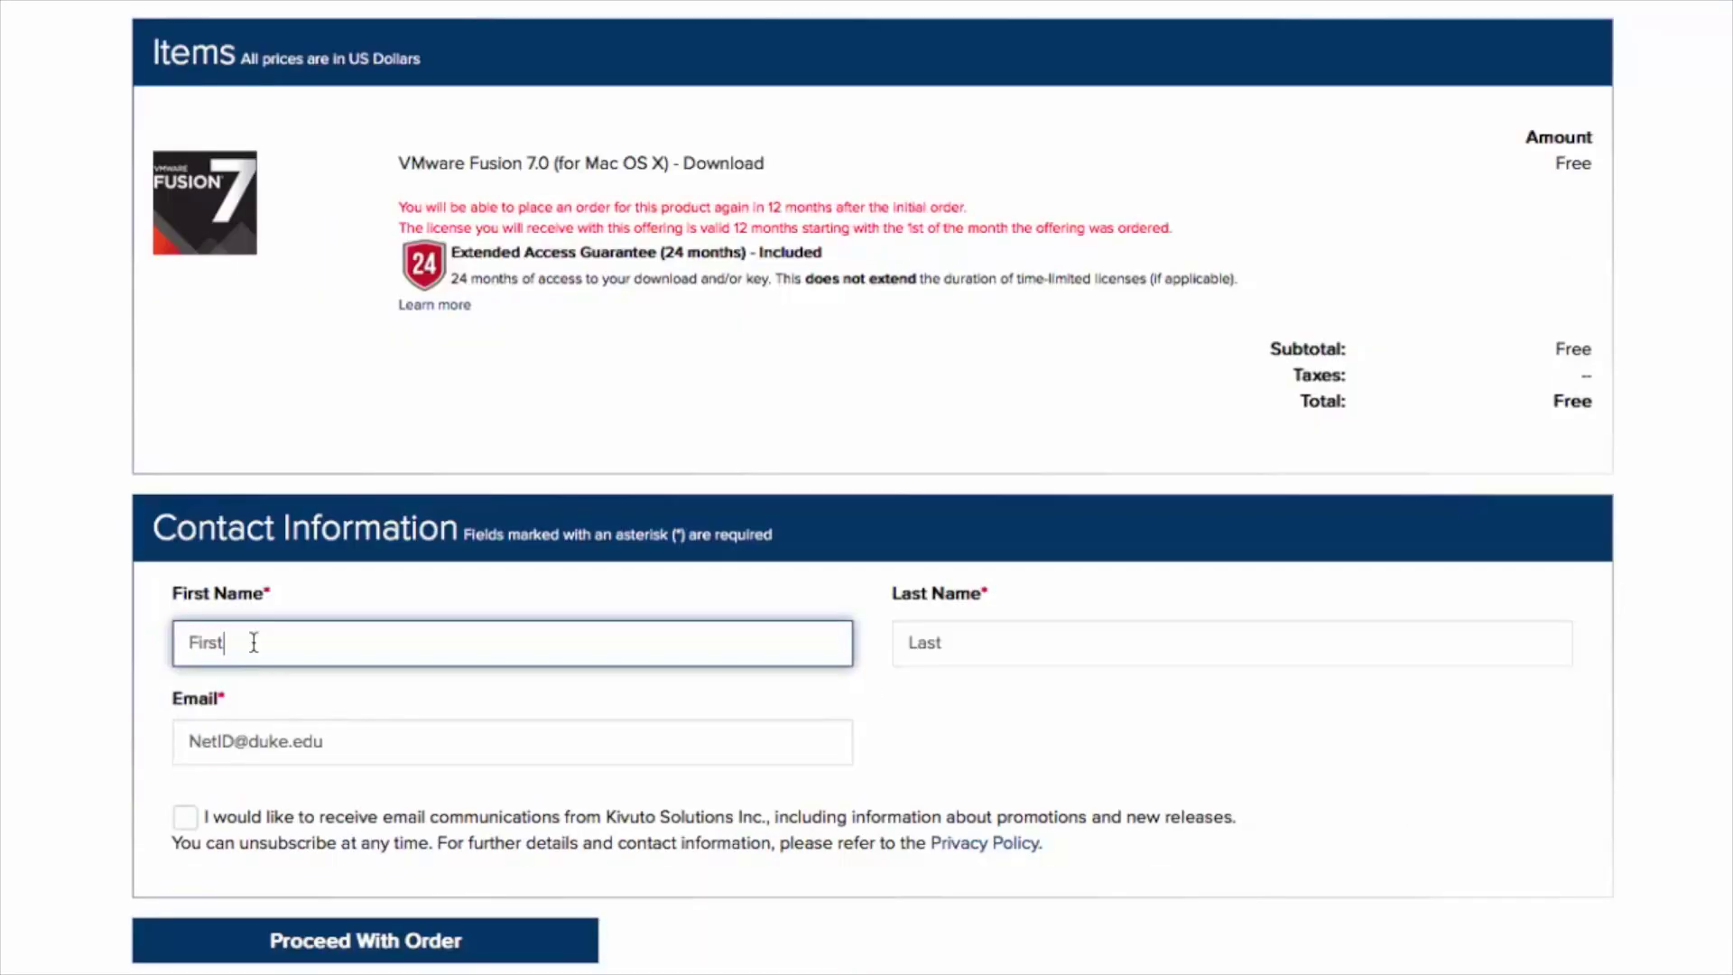
{"action": "left_click", "coordinate": [1001, 647]}
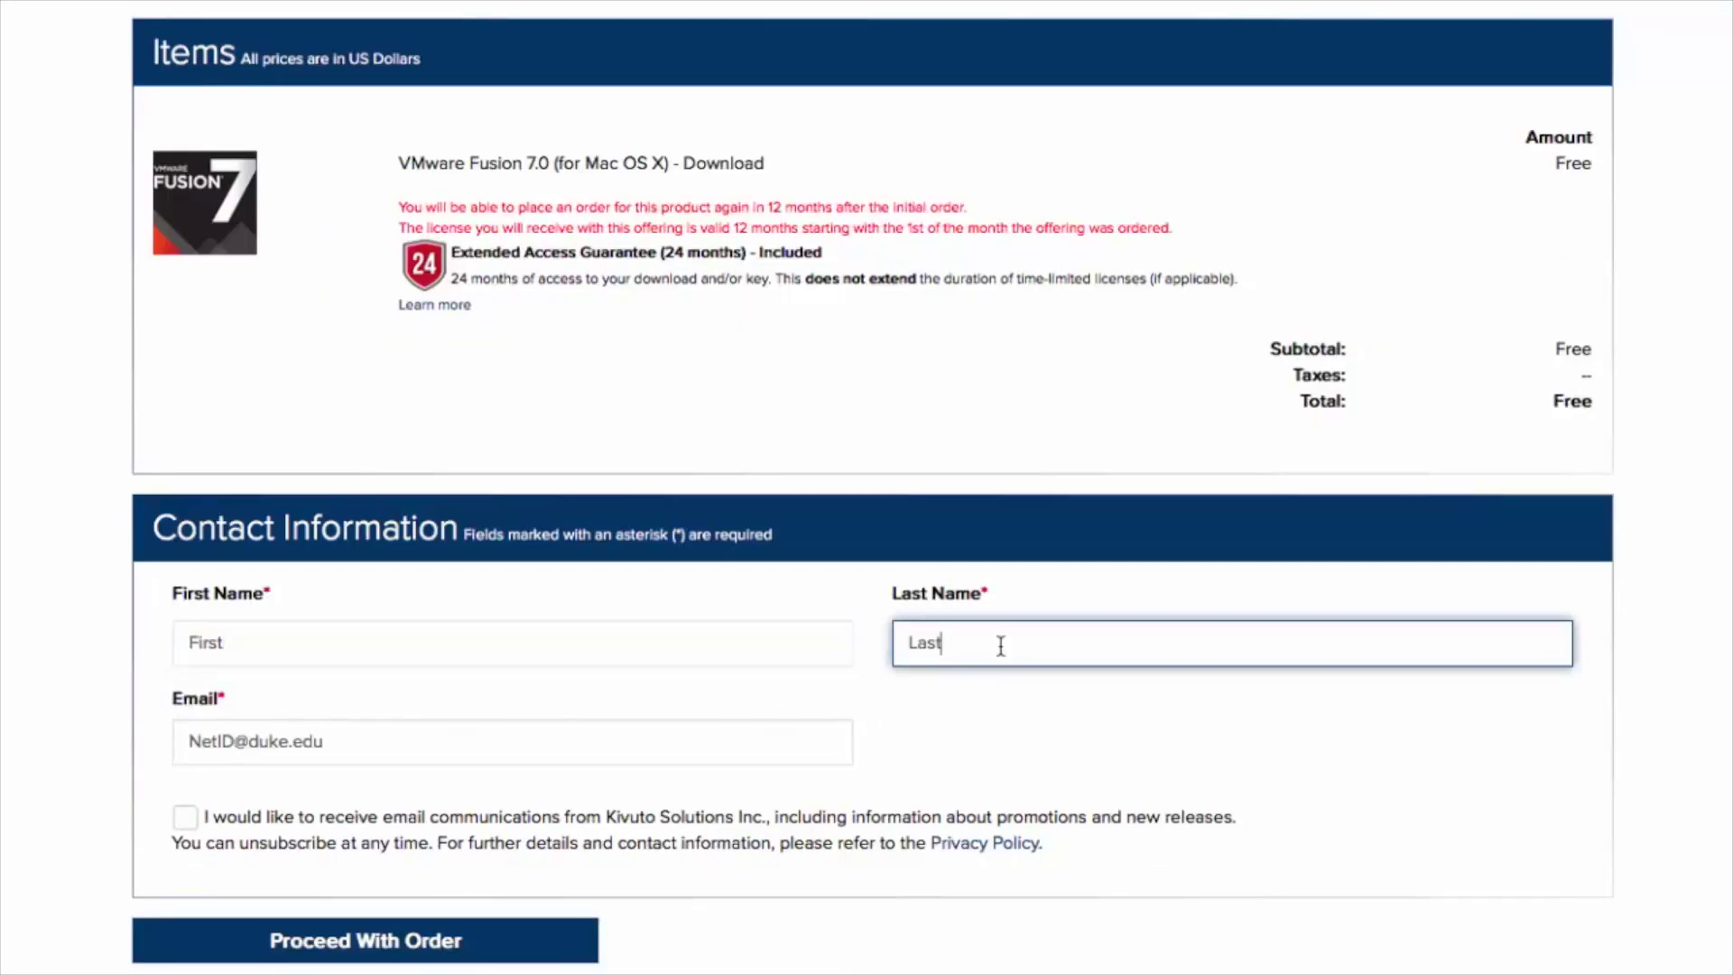
{"action": "left_click", "coordinate": [414, 742]}
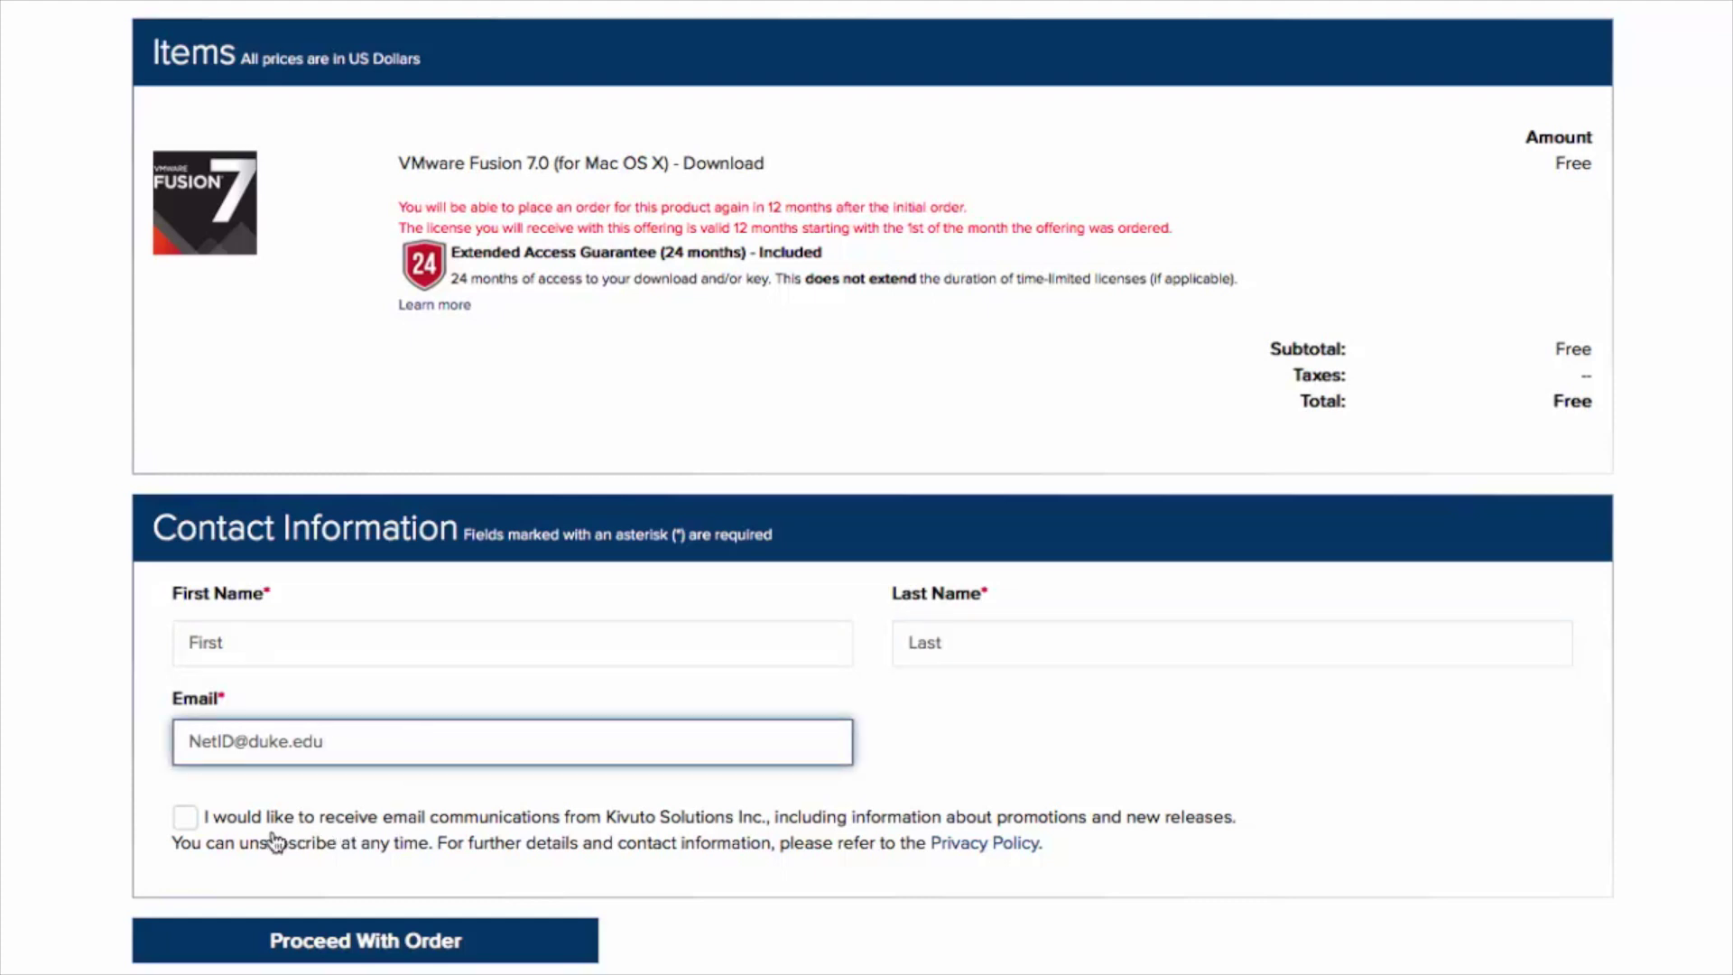
{"action": "left_click", "coordinate": [510, 946]}
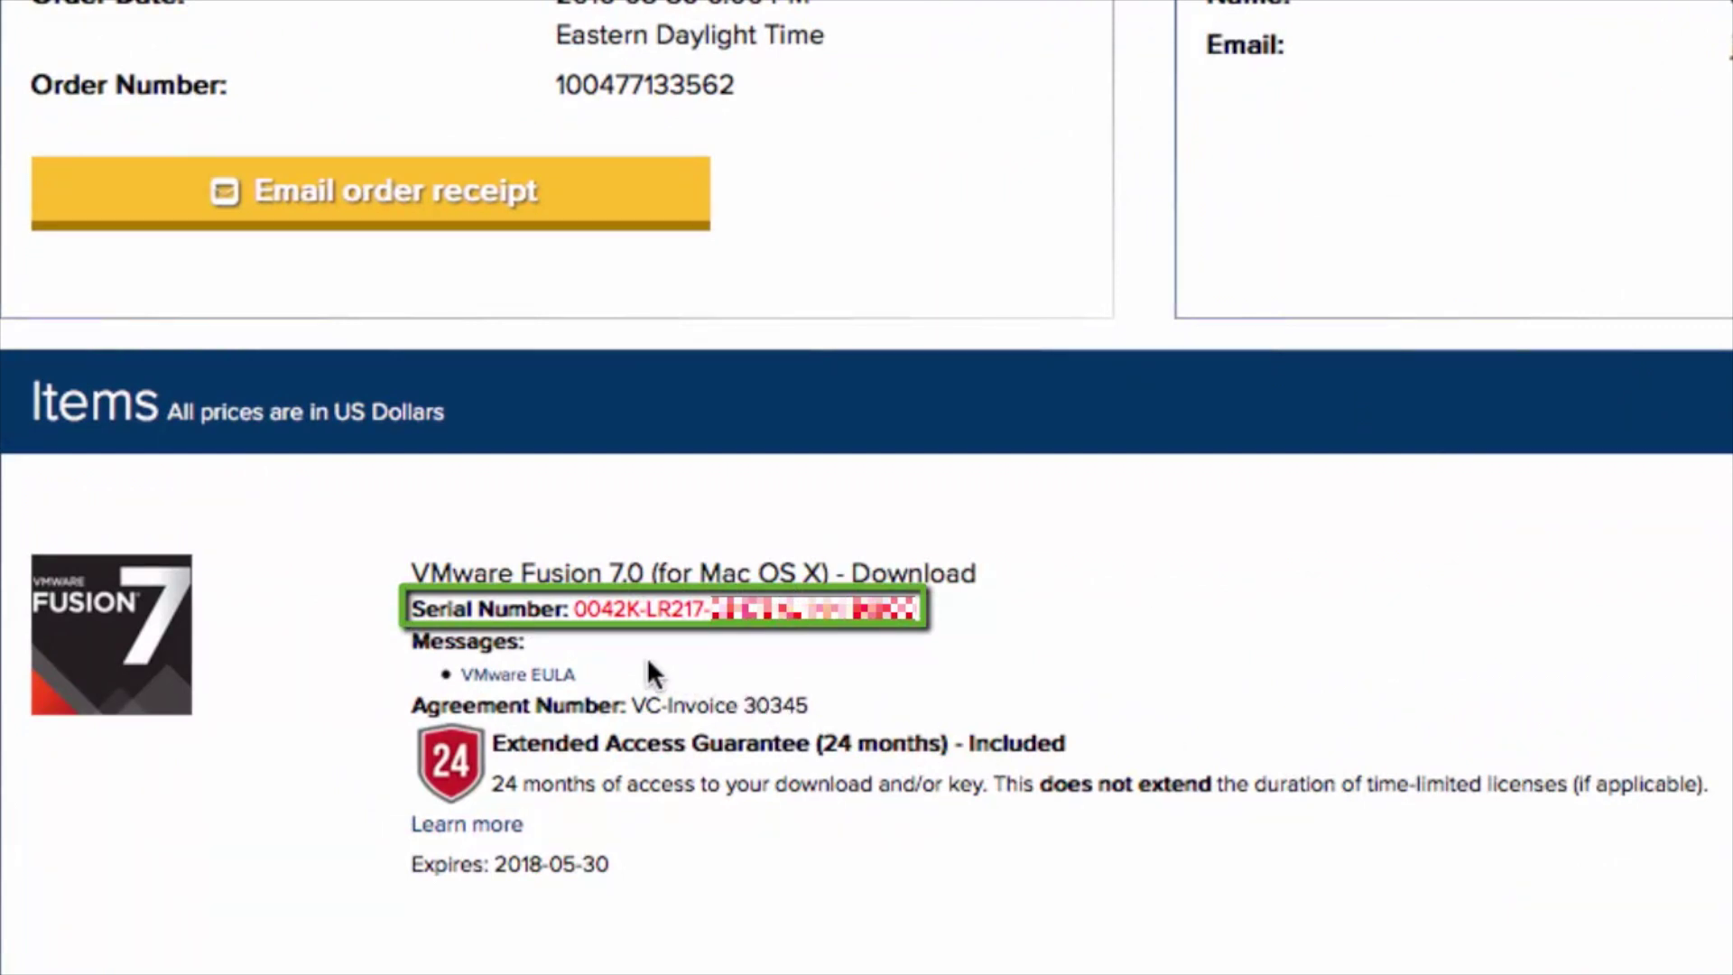
Select part of the Fusion 7.0 serial number on the receipt, then deselect it
{"action": "double_click", "coordinate": [596, 609]}
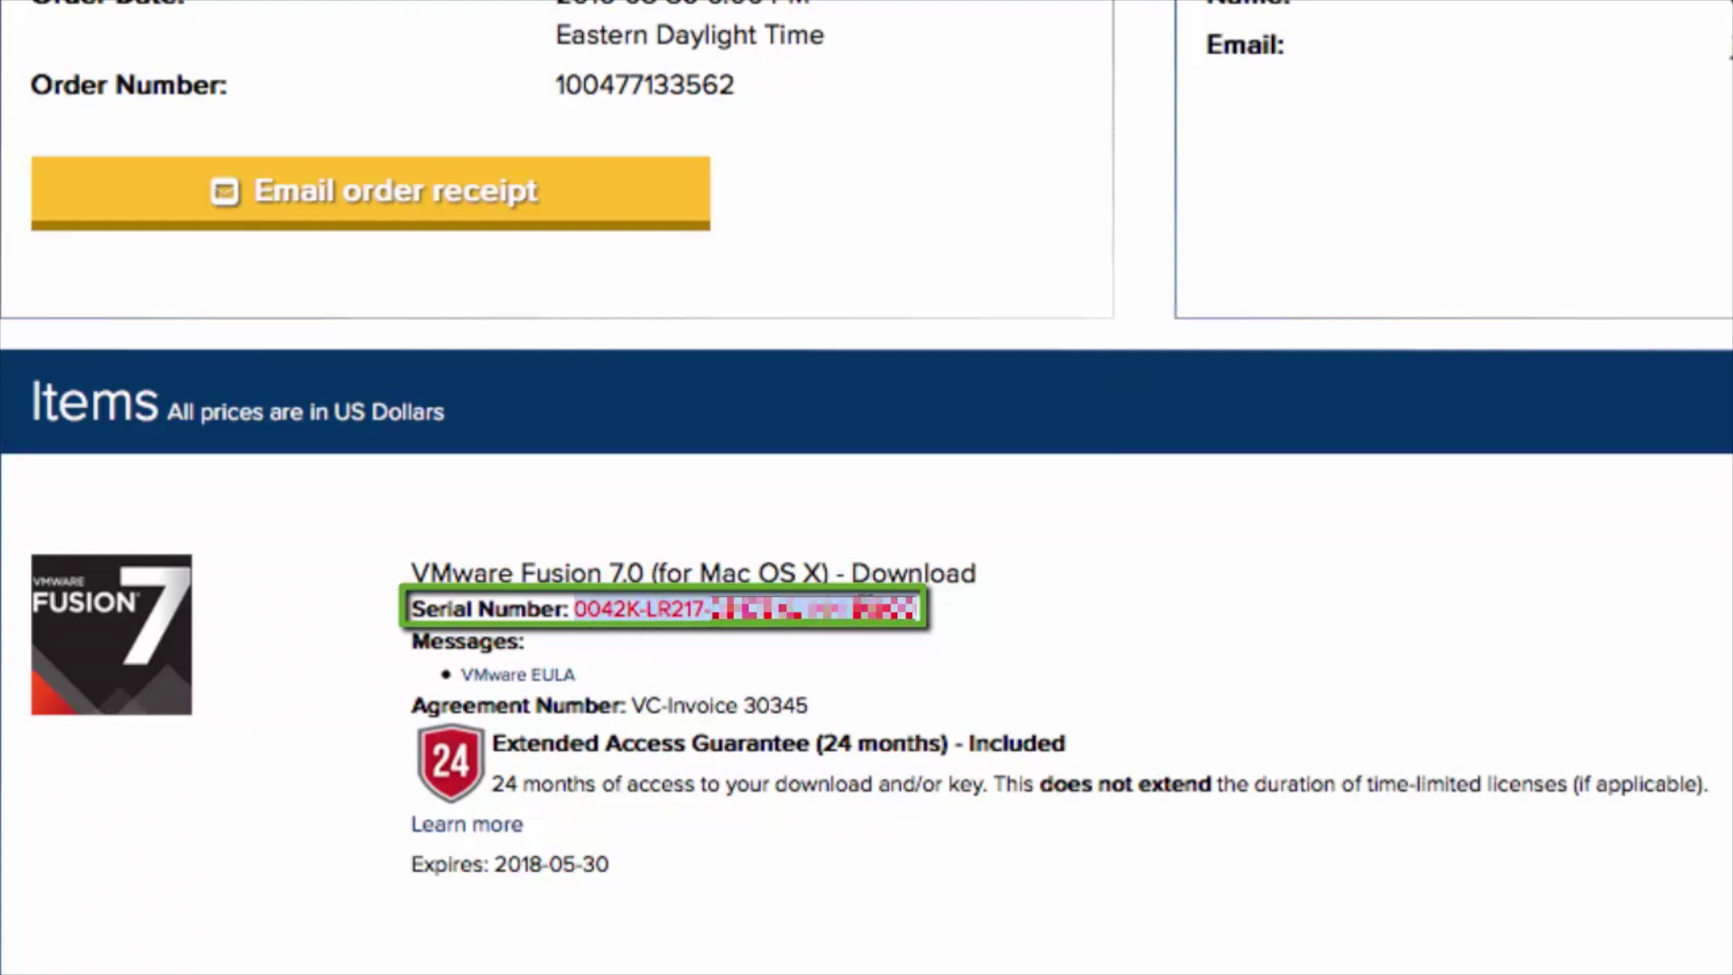
{"action": "left_click", "coordinate": [857, 637]}
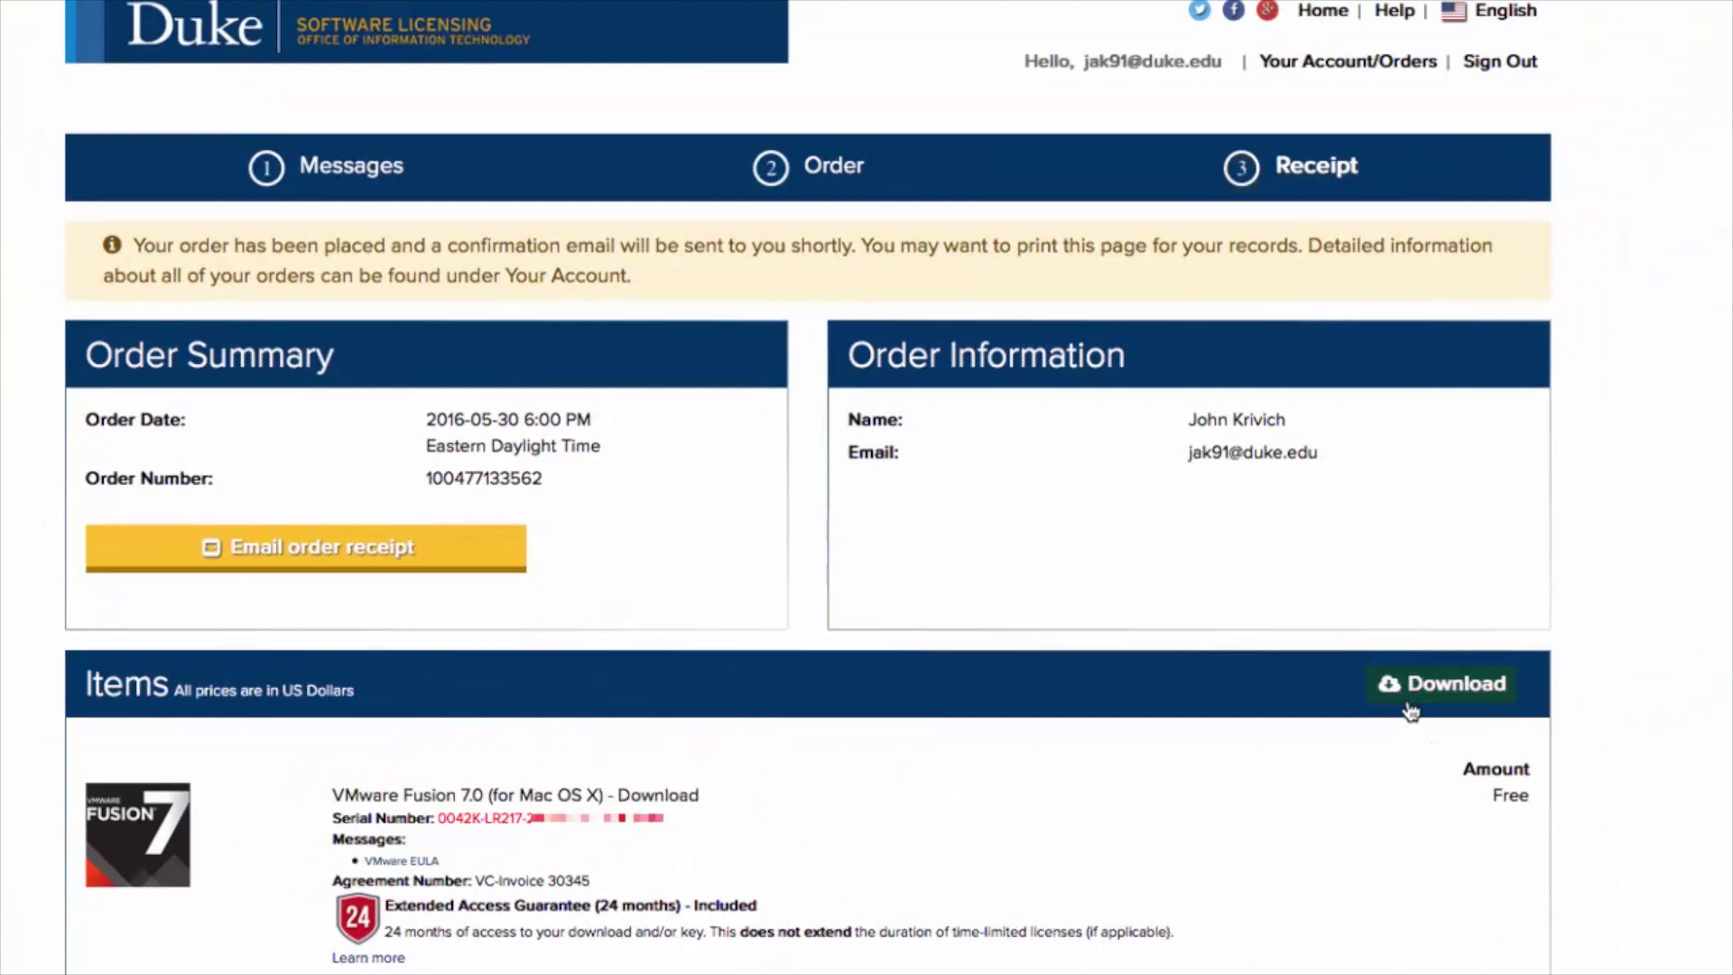
Download the VMware Fusion installer from the Download Your Software page, saving VMware-Fusion-7.1.1-2498930.dmg to disk
{"action": "left_click", "coordinate": [1679, 571]}
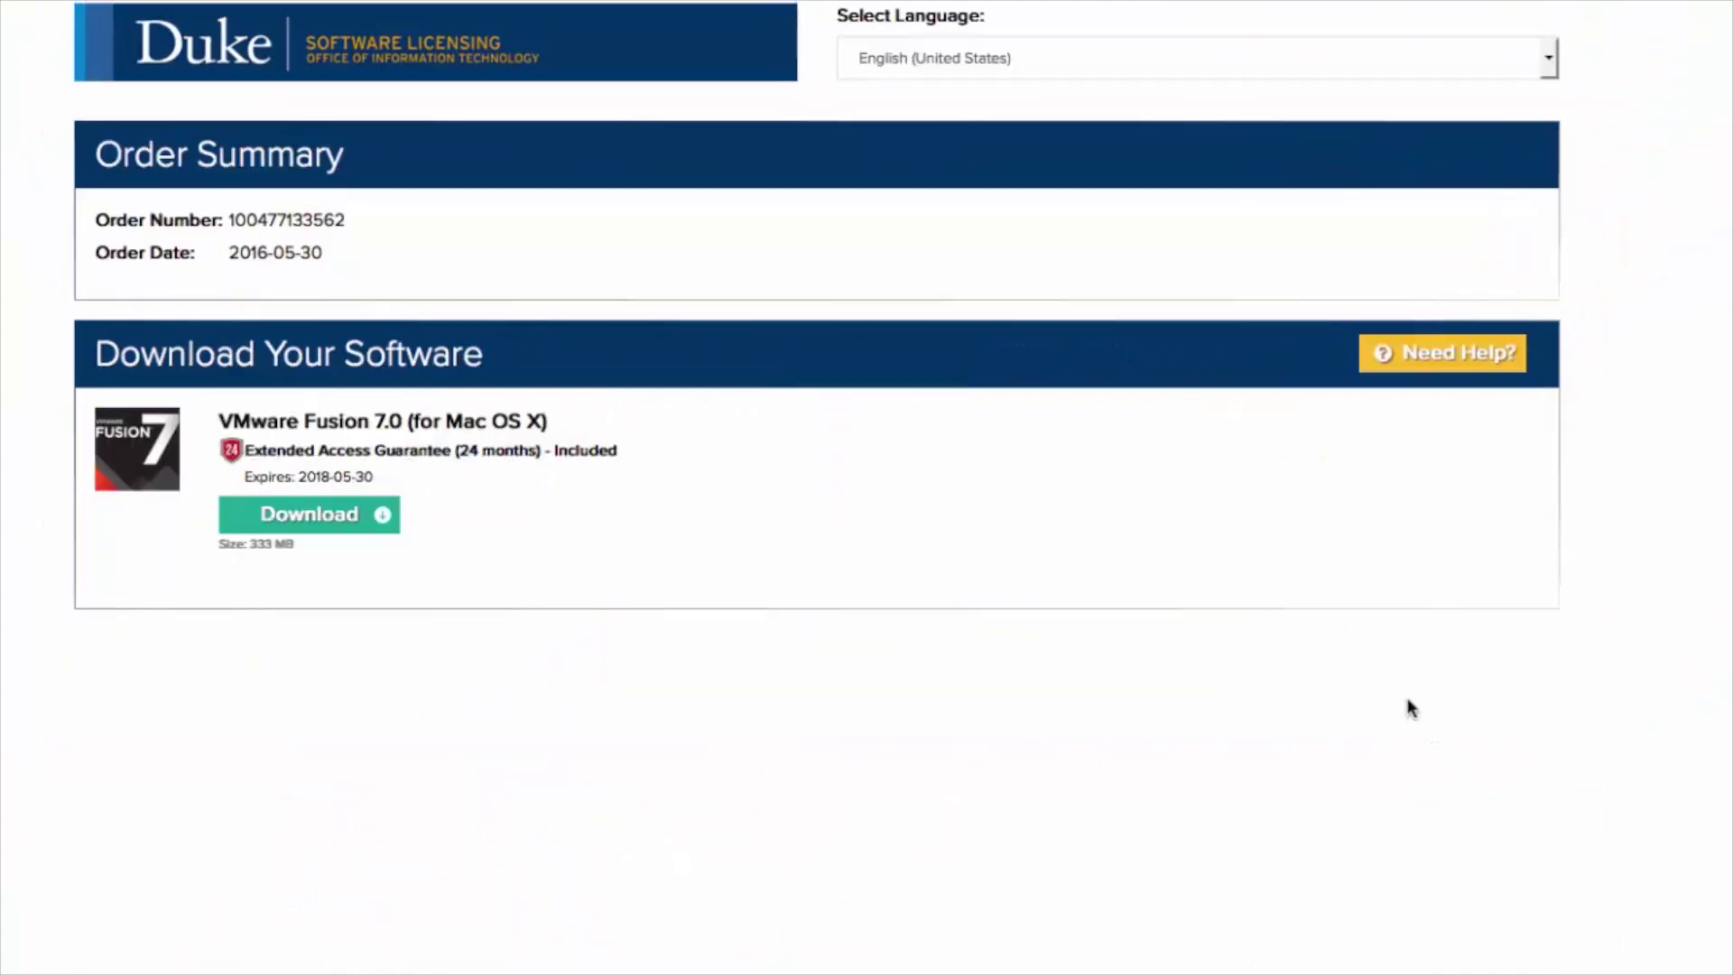
{"action": "left_click", "coordinate": [352, 537]}
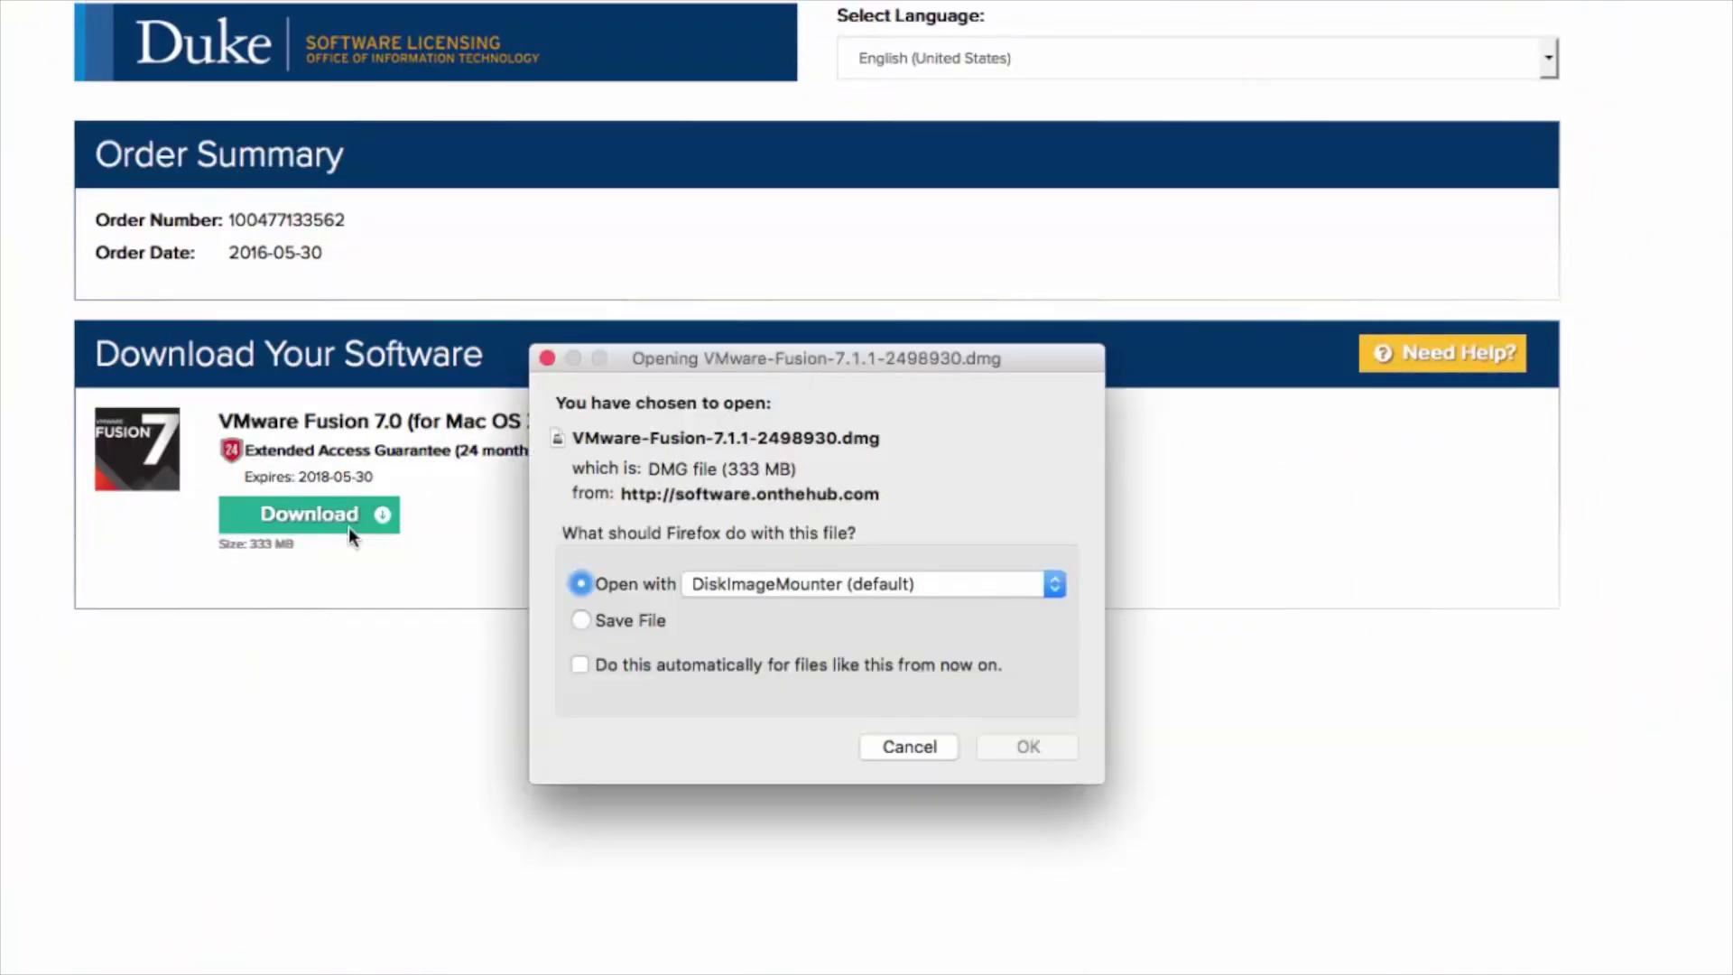
{"action": "left_click", "coordinate": [583, 621]}
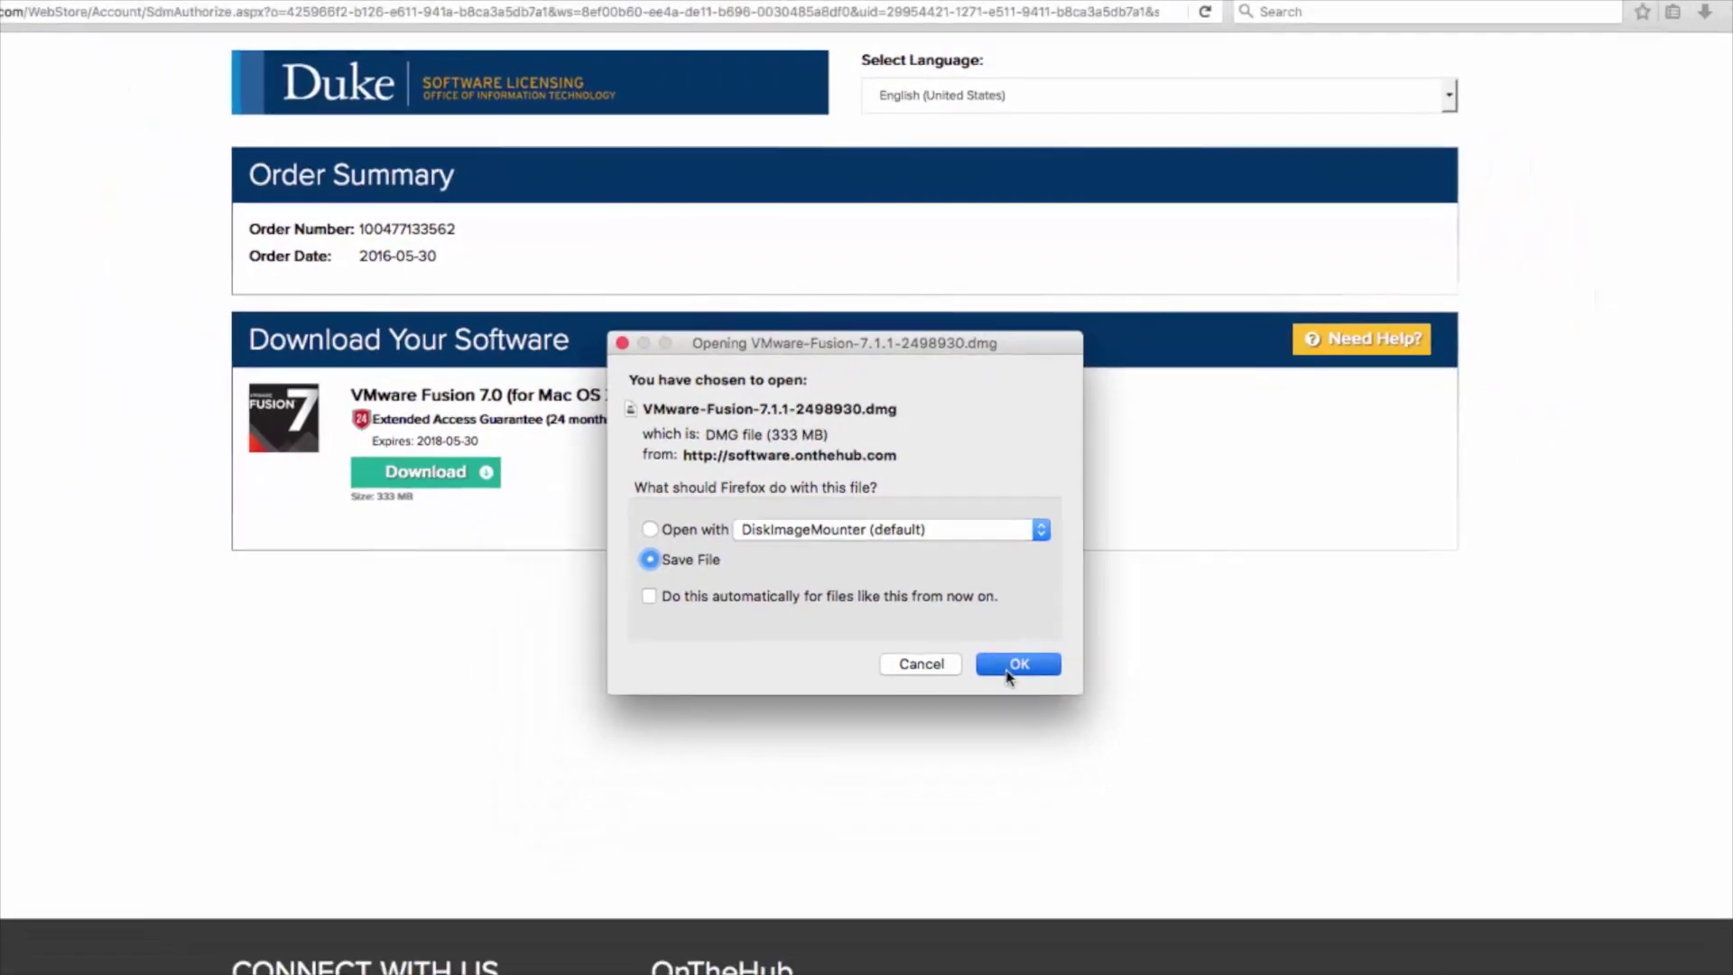
{"action": "left_click", "coordinate": [1011, 747]}
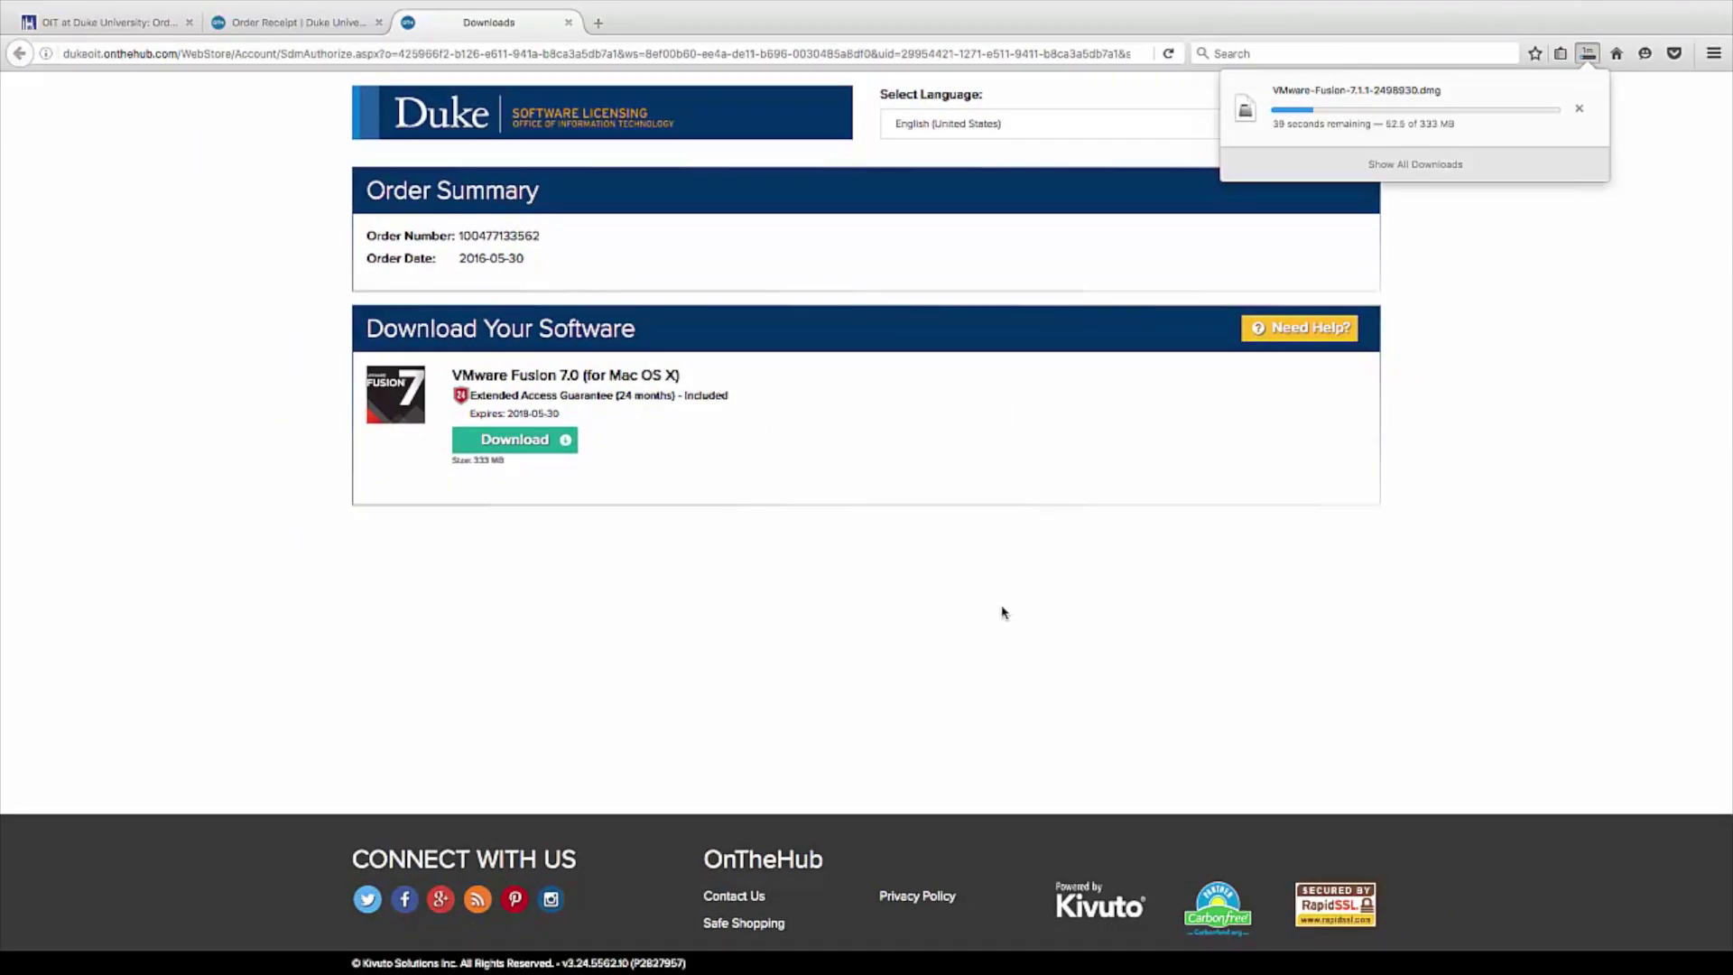